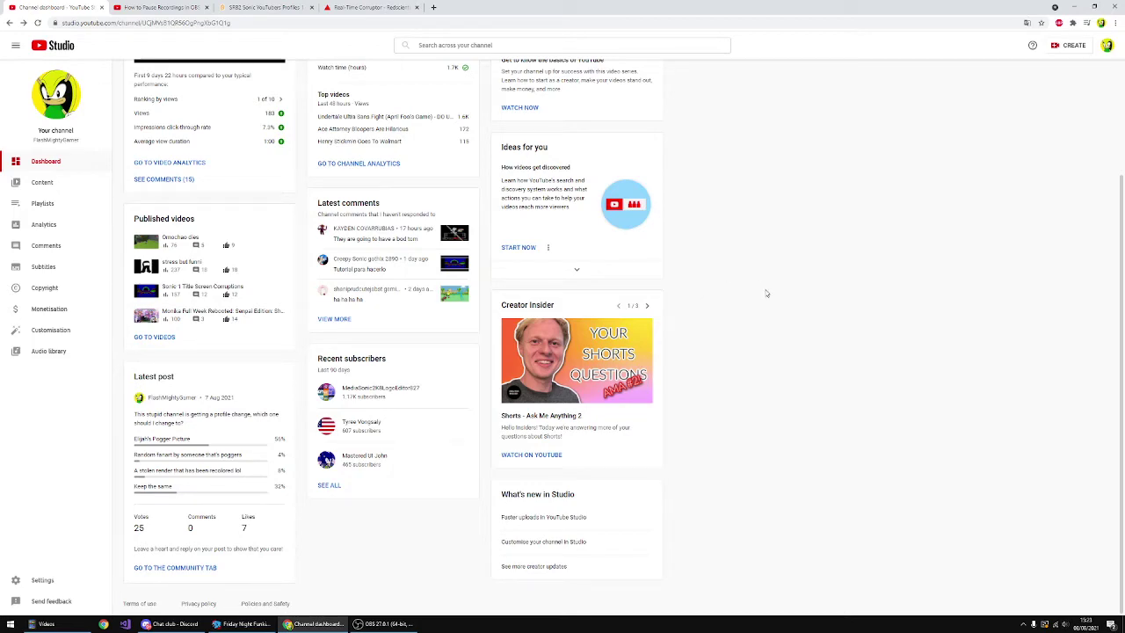
Step: Open the Real-Time Corruptor site and read through the disclaimer, modded emulators and RTC Launcher download sections
left_click(370, 8)
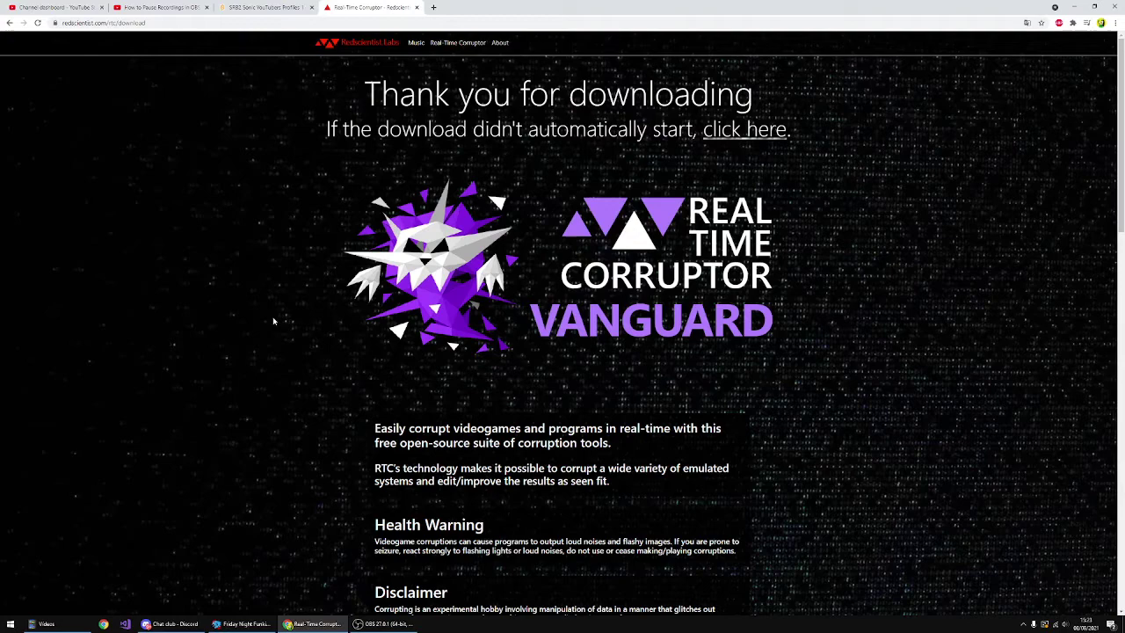
scroll(274, 322, "down", 1)
scroll(276, 324, "up", 1)
scroll(420, 309, "down", 7)
scroll(538, 293, "up", 1)
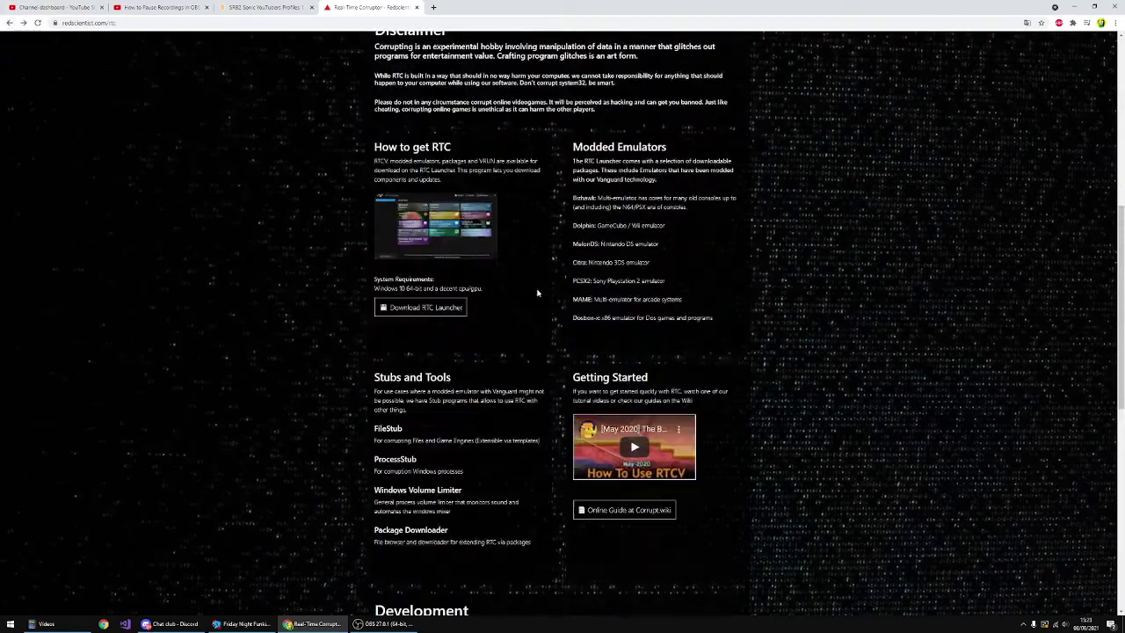
scroll(538, 292, "up", 4)
scroll(786, 381, "down", 5)
scroll(511, 379, "up", 1)
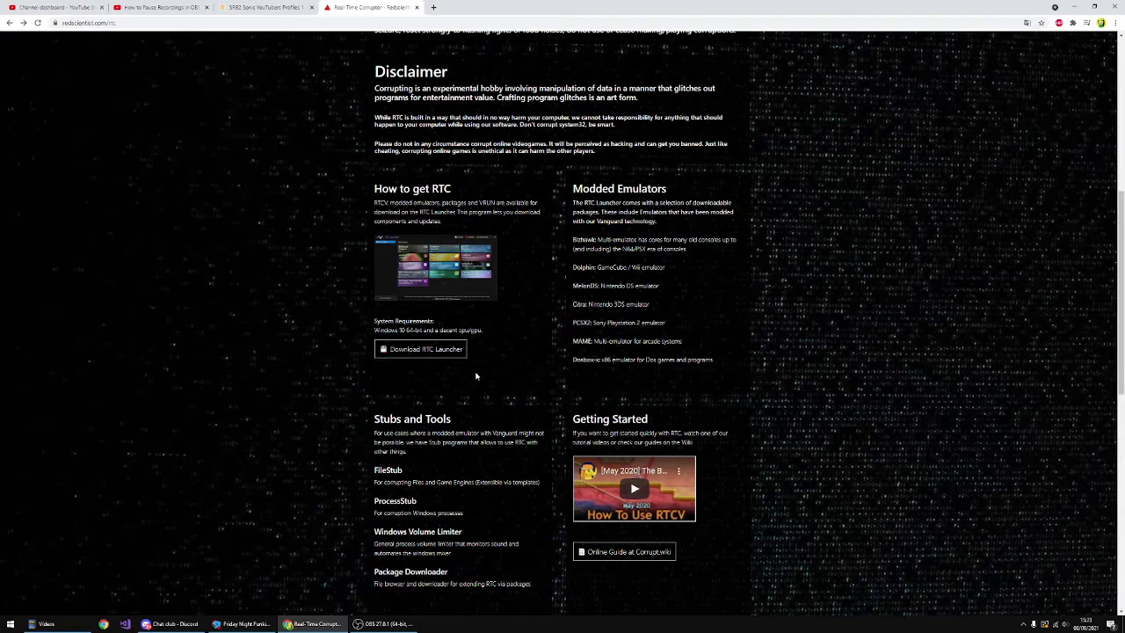
Step: Bring the RTC Launcher forward and reposition its window over the download page
key("alt+Tab")
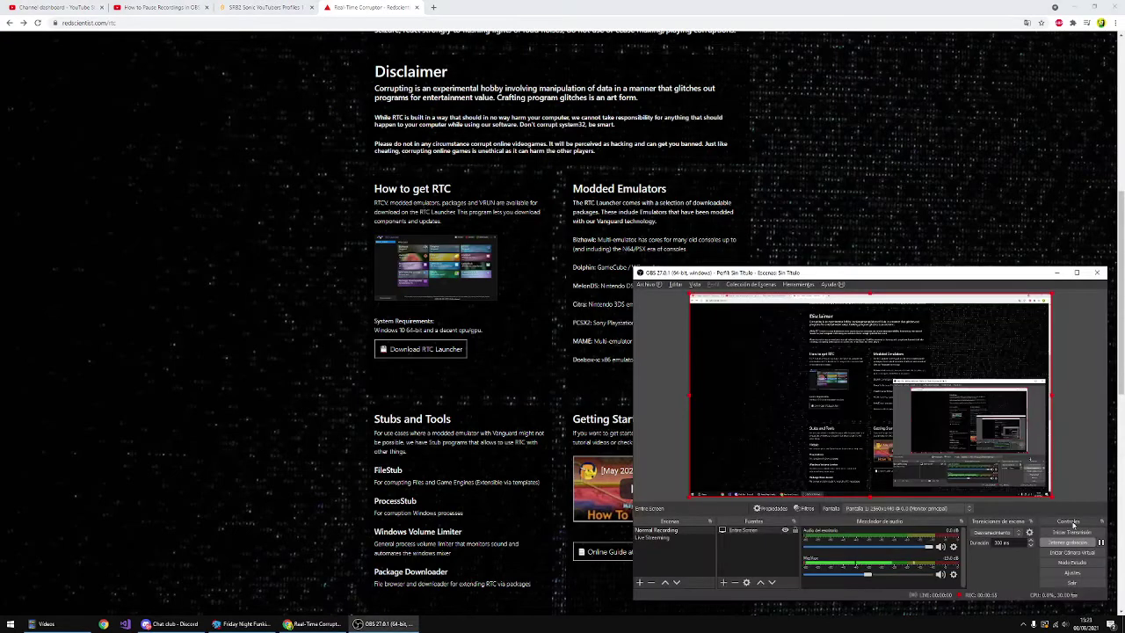
left_click(342, 225)
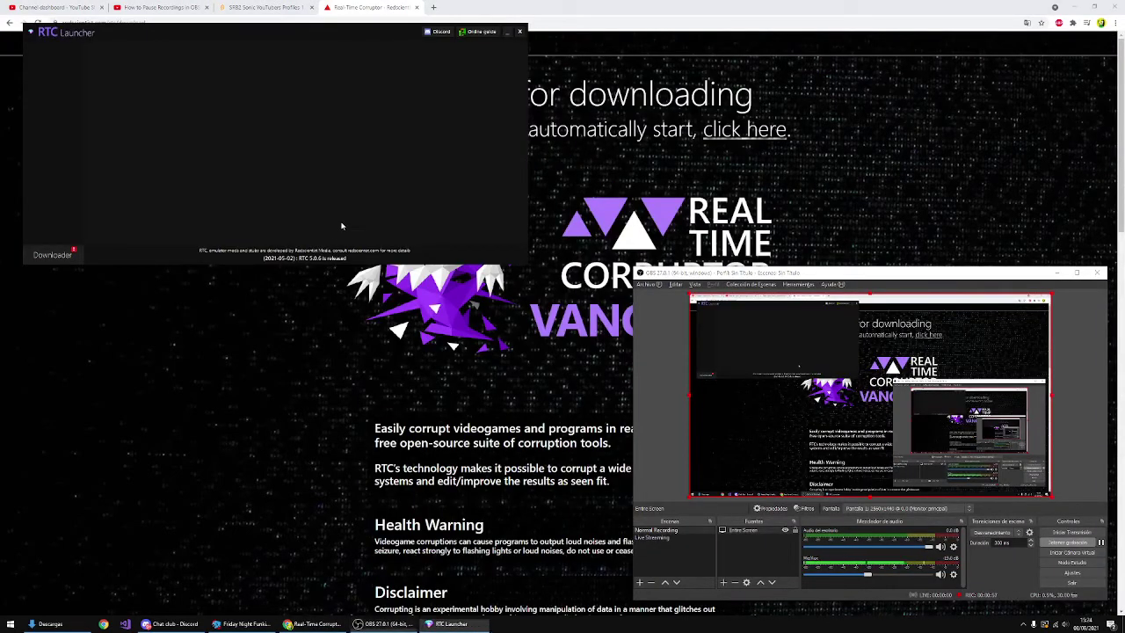
left_click_drag(267, 39, 304, 115)
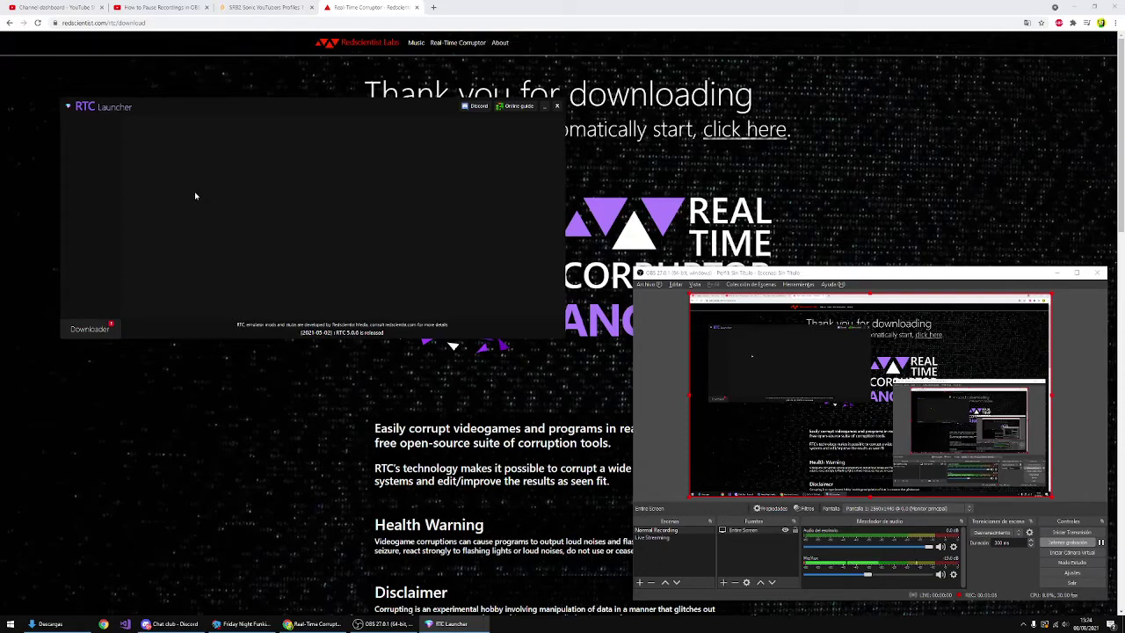
key("alt+Tab")
key("ctrl+1")
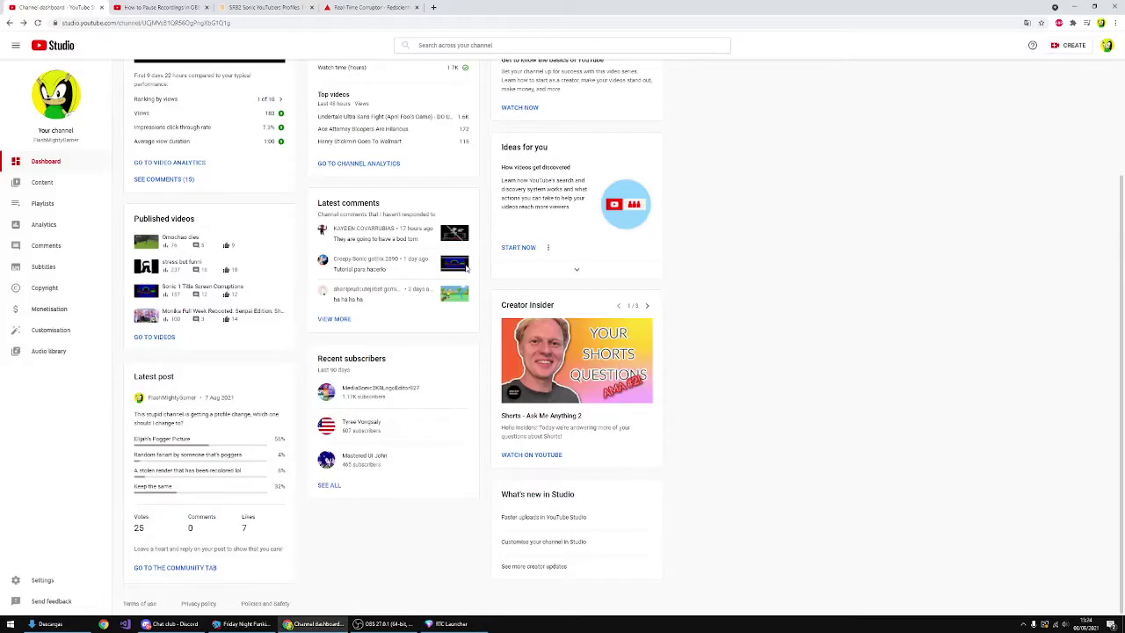
left_click(348, 7)
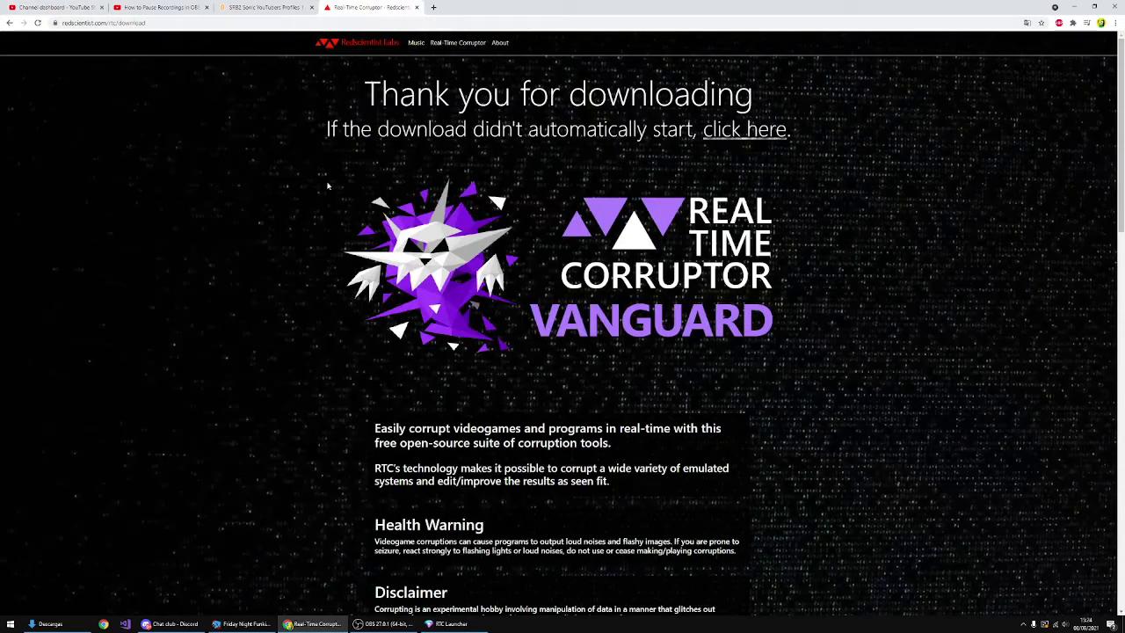
key("alt+Tab")
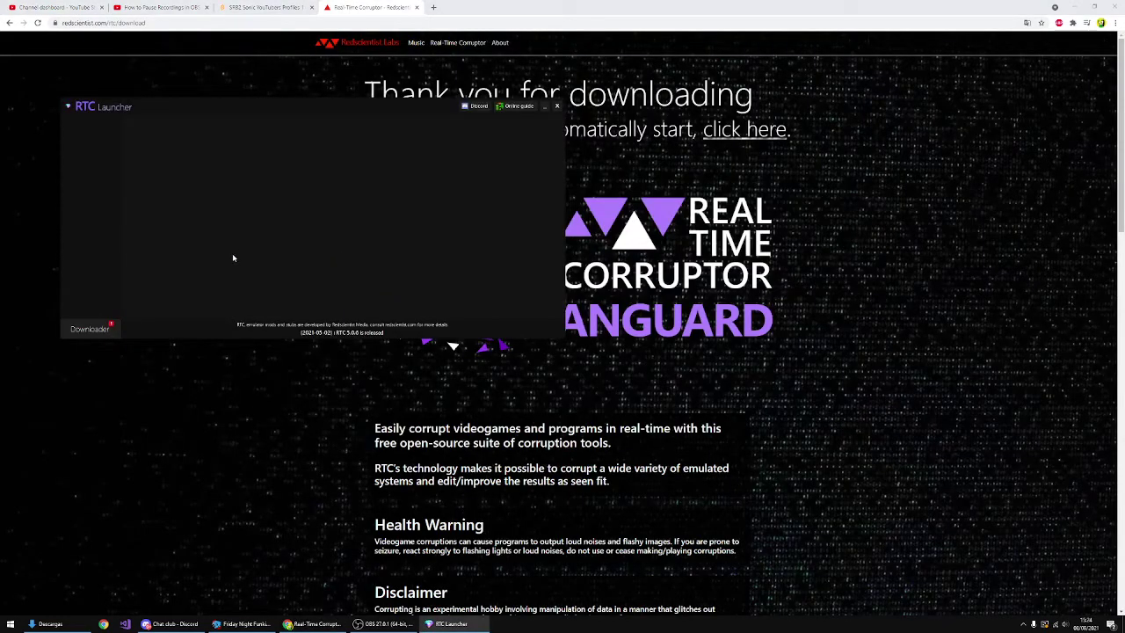
Step: Download the latest version, RTCV_5.0.6, through the RTC Launcher's online downloader and accept the launcher update
left_click(107, 330)
scroll(145, 211, "down", 3)
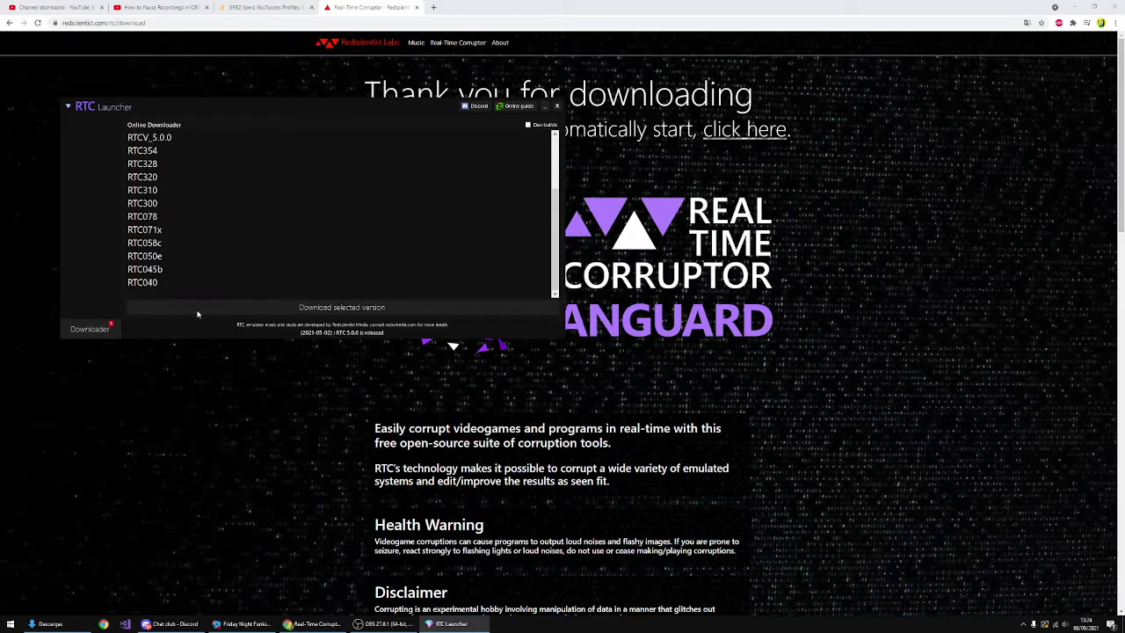
scroll(213, 250, "up", 3)
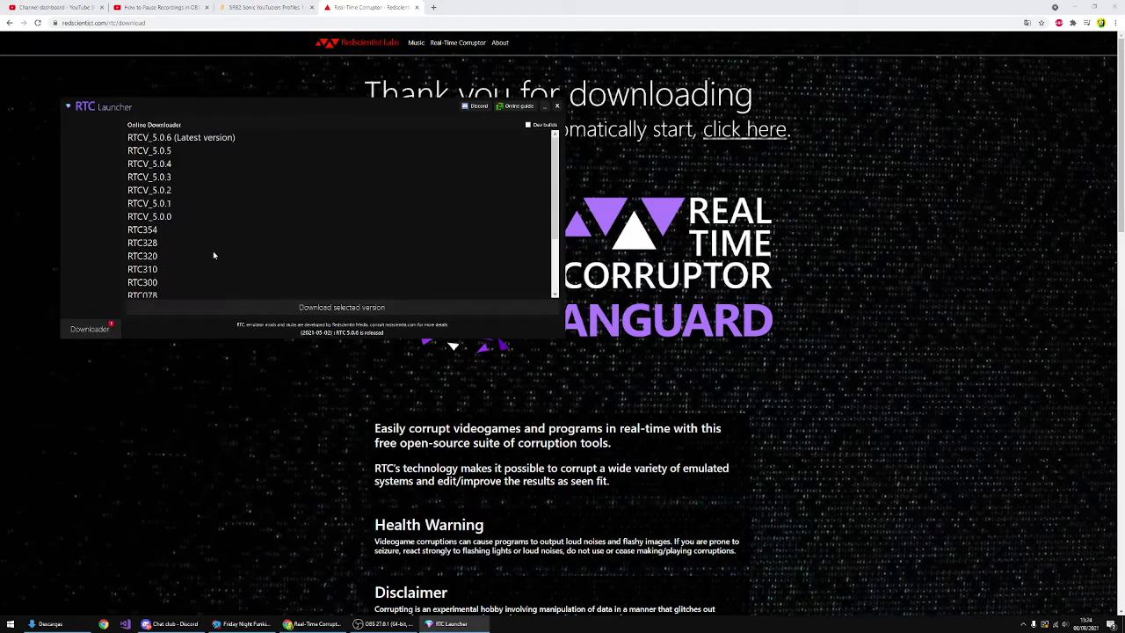
double_click(196, 140)
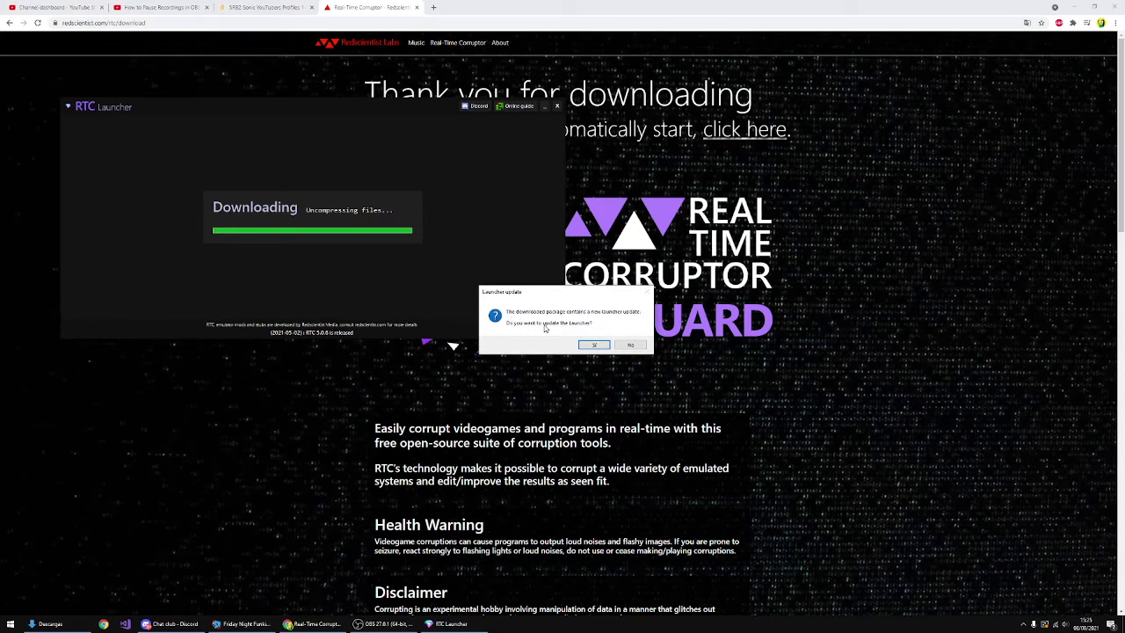
left_click(590, 345)
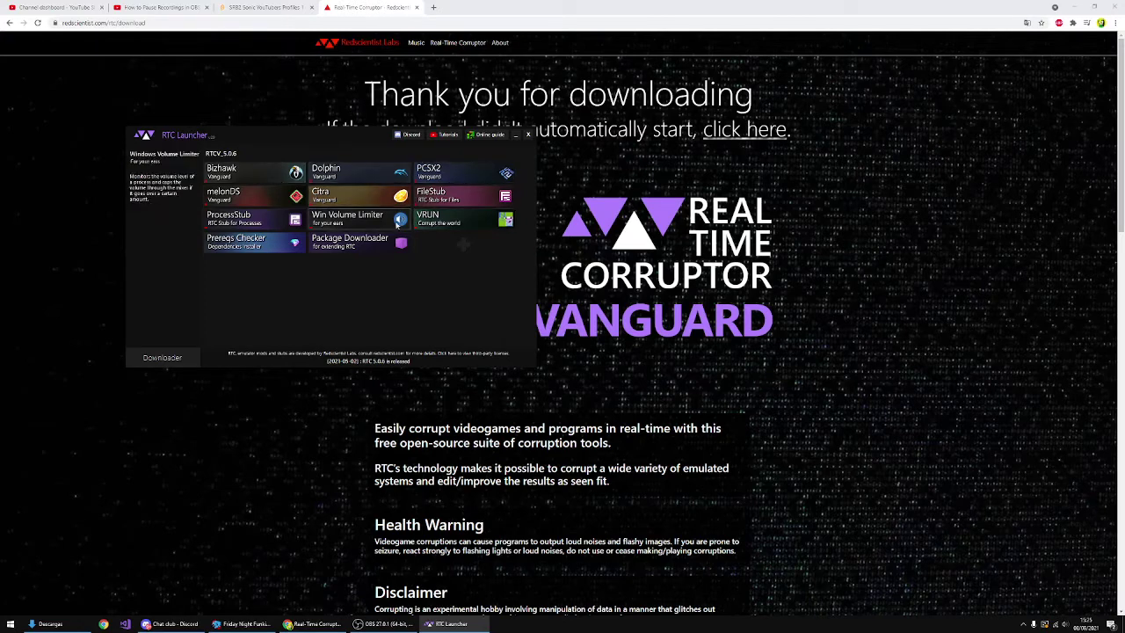
Step: Start Bizhawk Vanguard from the RTC Launcher and accept the download of its missing component
left_click(262, 176)
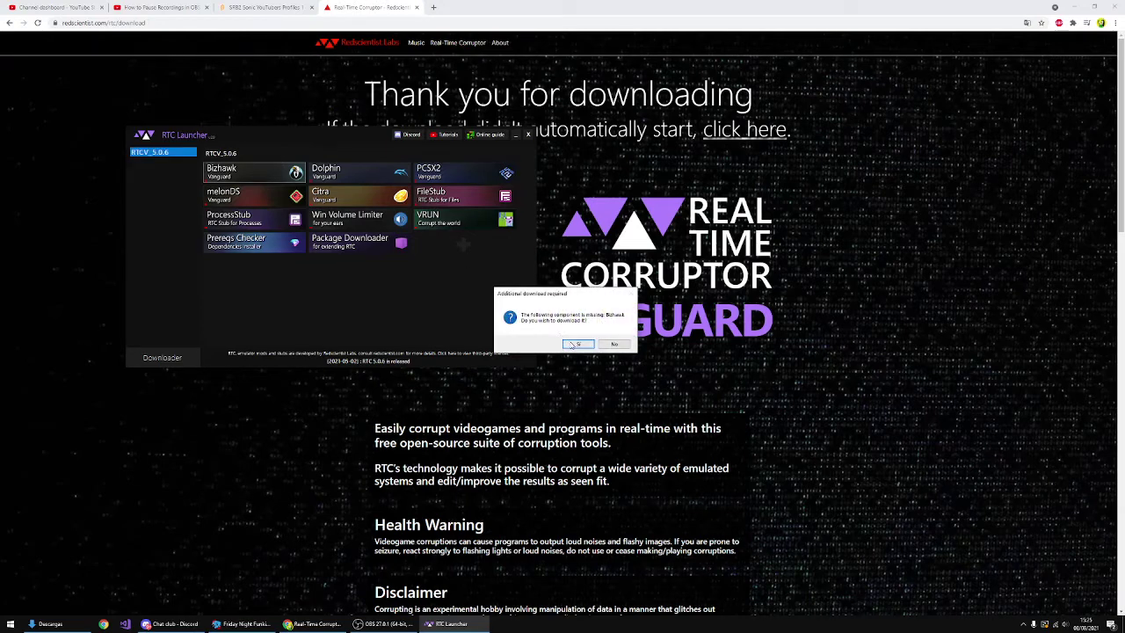
left_click(580, 346)
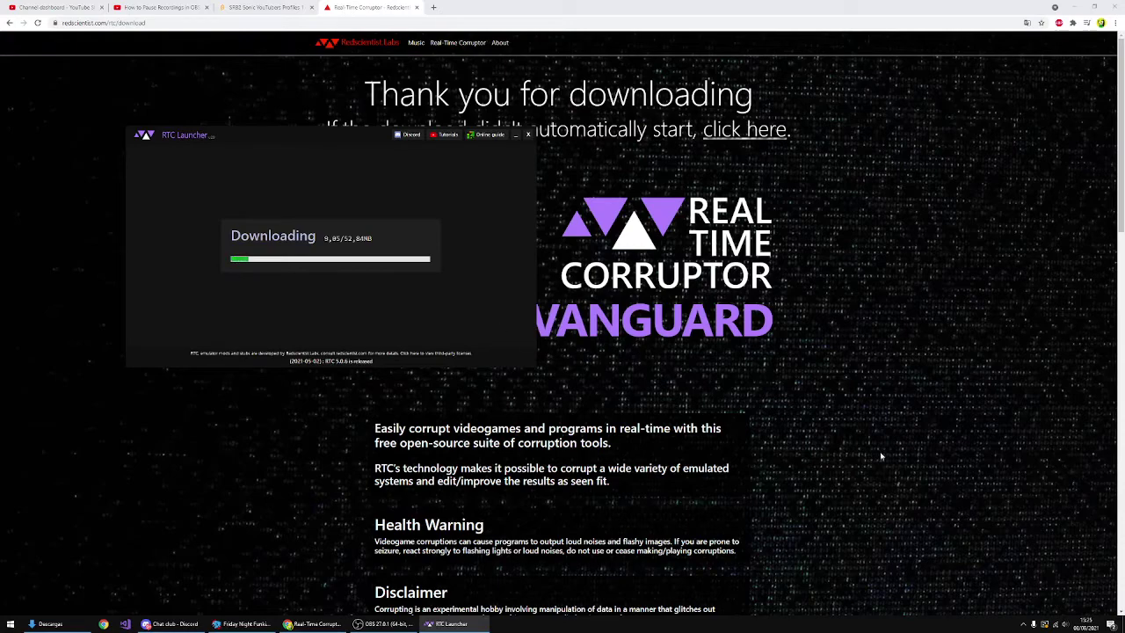
left_click(960, 497)
key("alt+Tab")
key("alt+Tab")
key("alt+Tab")
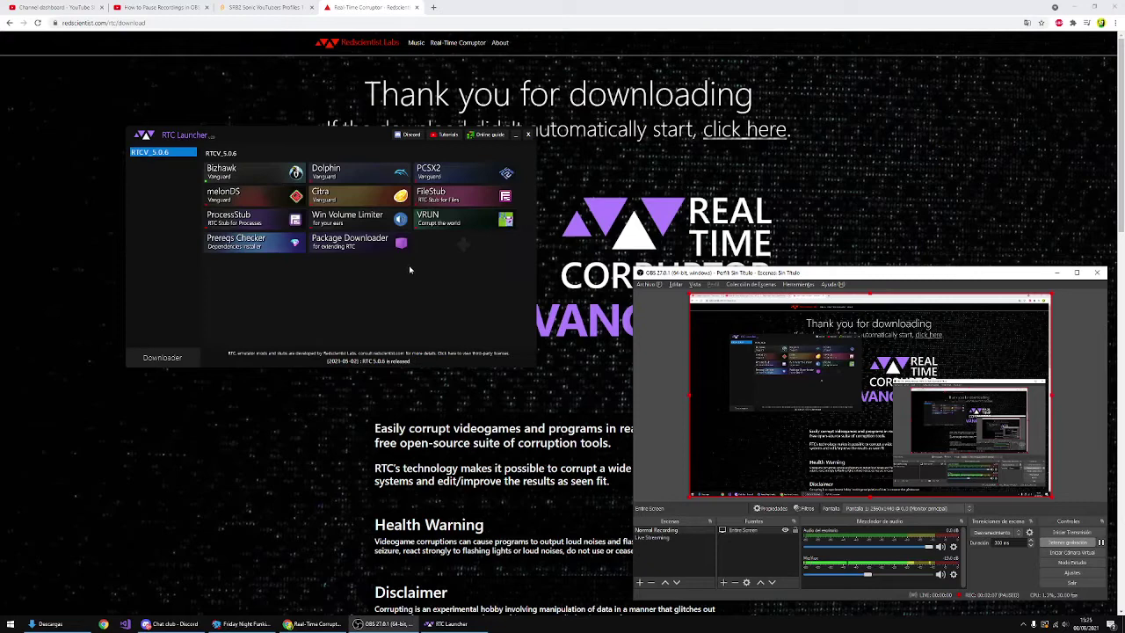
Step: Launch Bizhawk Vanguard, acknowledge the RTCV warning, and start the corruptor in Normal Mode
left_click(266, 177)
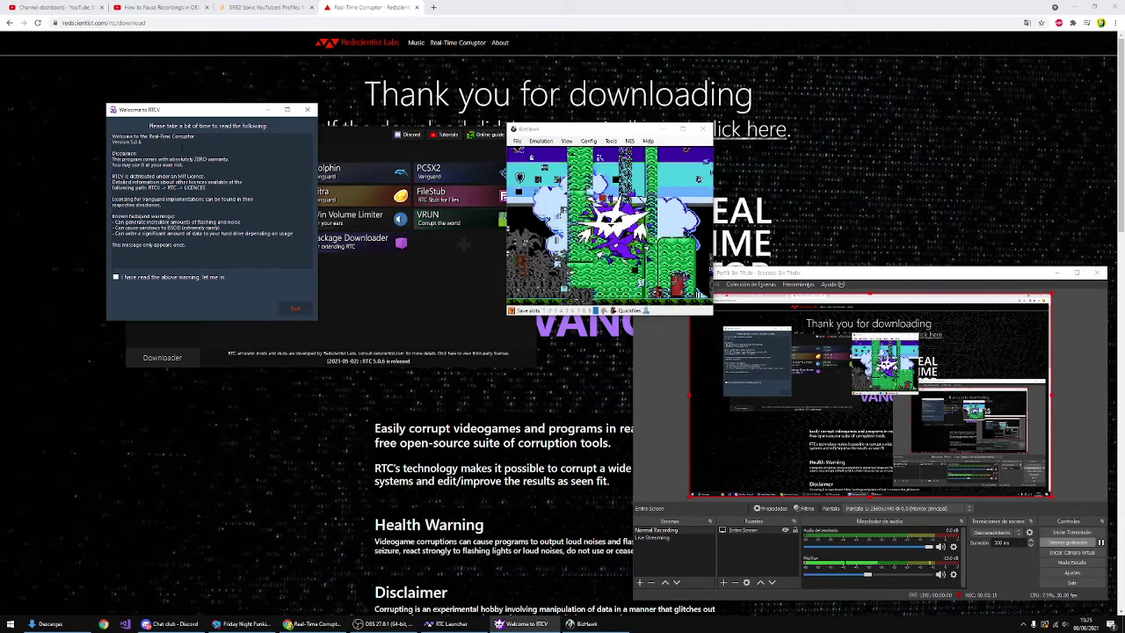
left_click(157, 275)
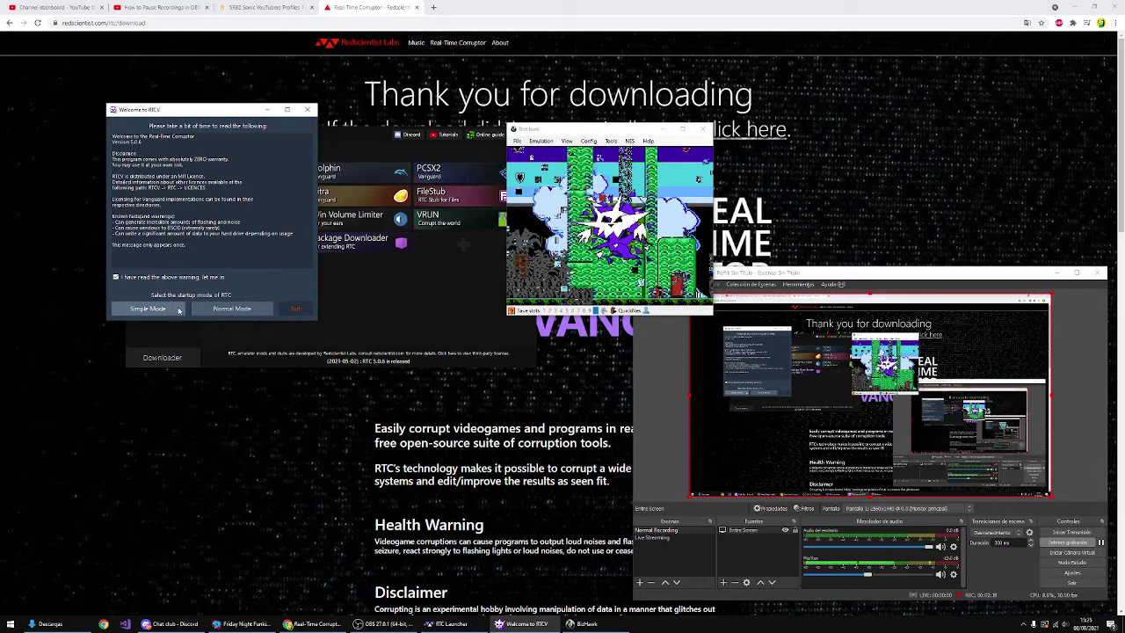
left_click(231, 309)
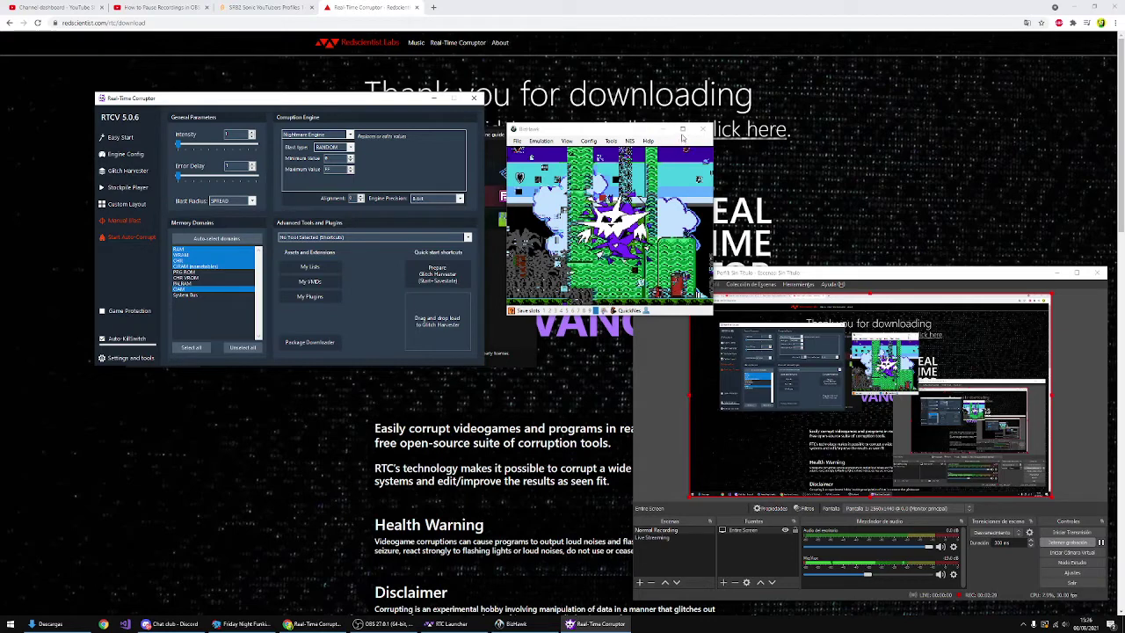
Step: Enlarge the BizHawk emulator window to about twice its width
left_click(712, 314)
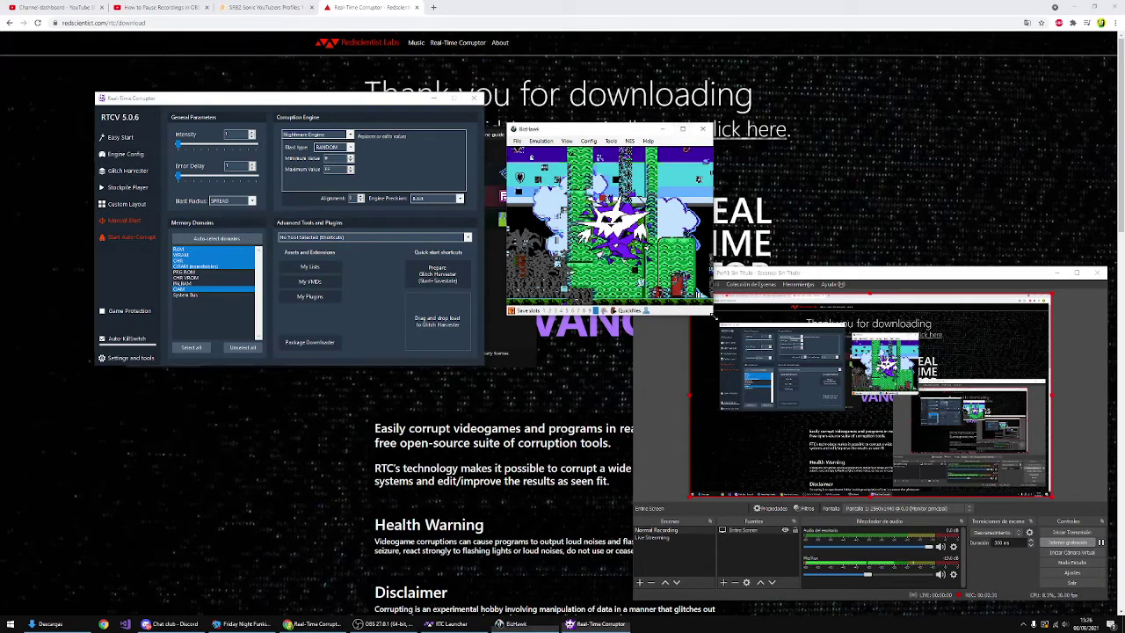
left_click_drag(712, 314, 923, 462)
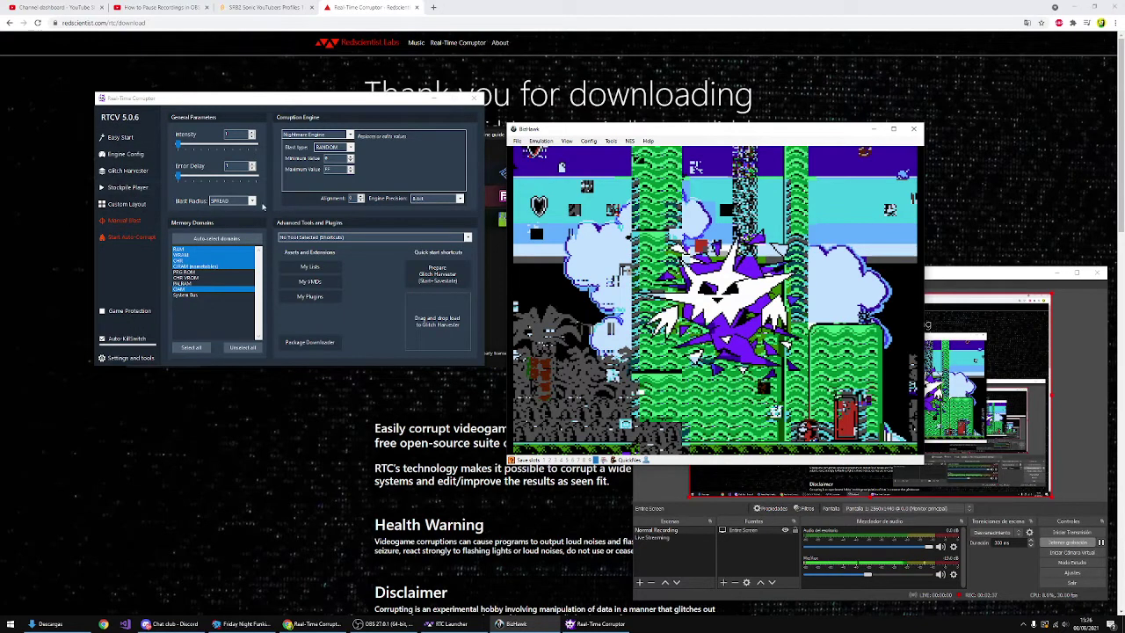
left_click(517, 141)
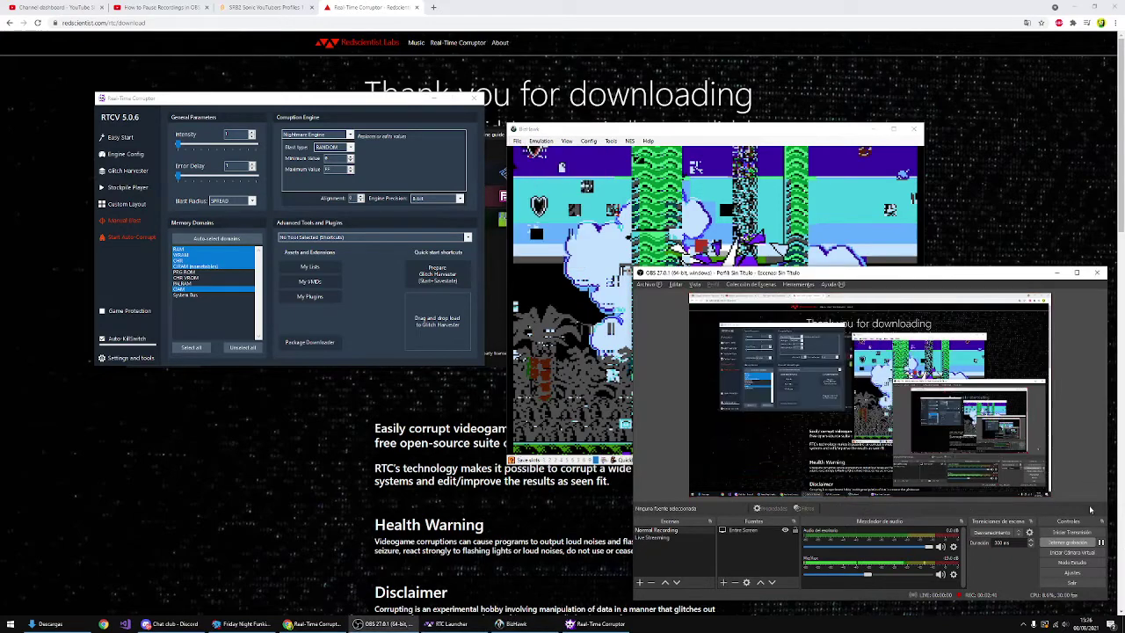
Step: Open a new browser tab and enter a string of random letters in the address bar
left_click(994, 280)
left_click(995, 244)
left_click(431, 7)
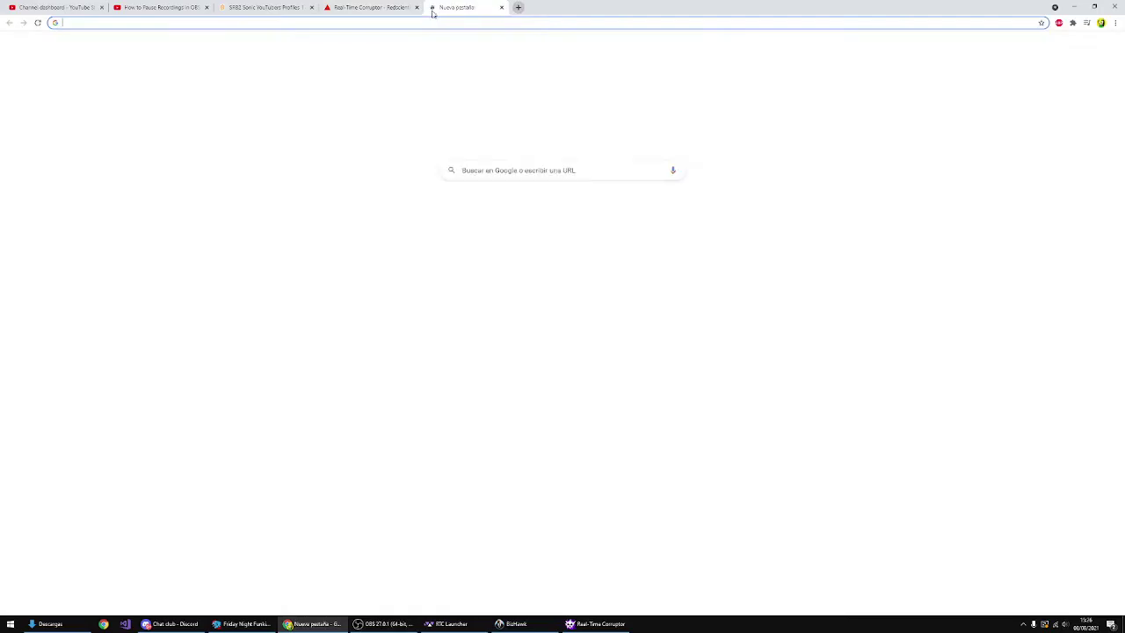
type("dfjgefrajkedanfjioewnfjbjuifbjkfgnfdjbnjkonjnkgbgfjkbjk")
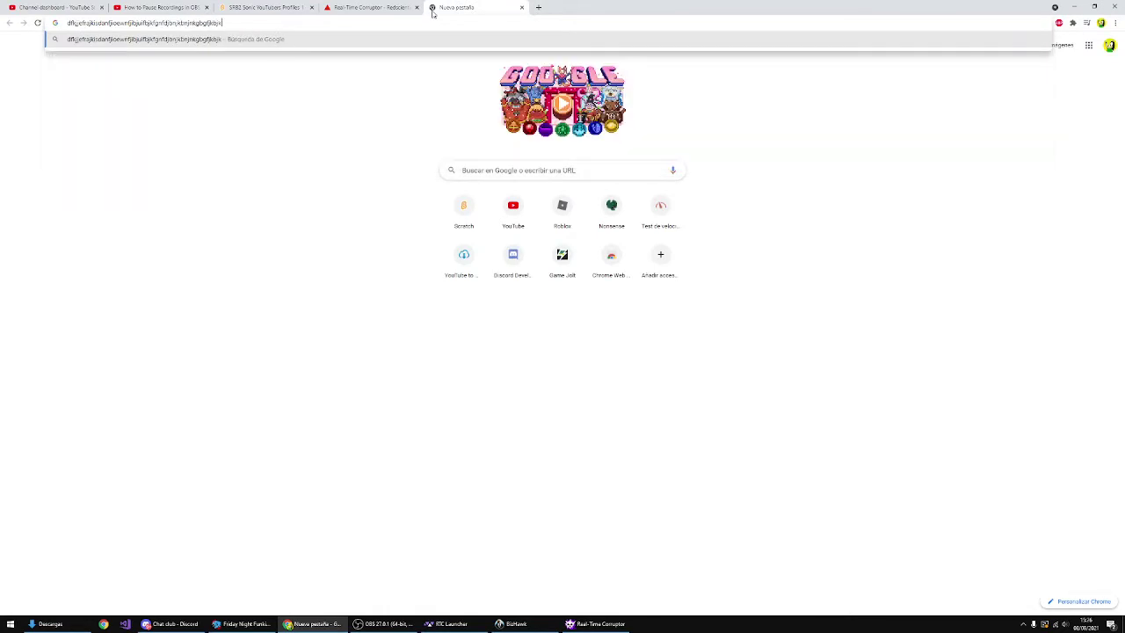
Step: Pause the OBS recording, and open the wowroms.com site from the Google results for wowroms
key("alt+Tab")
left_click(1101, 543)
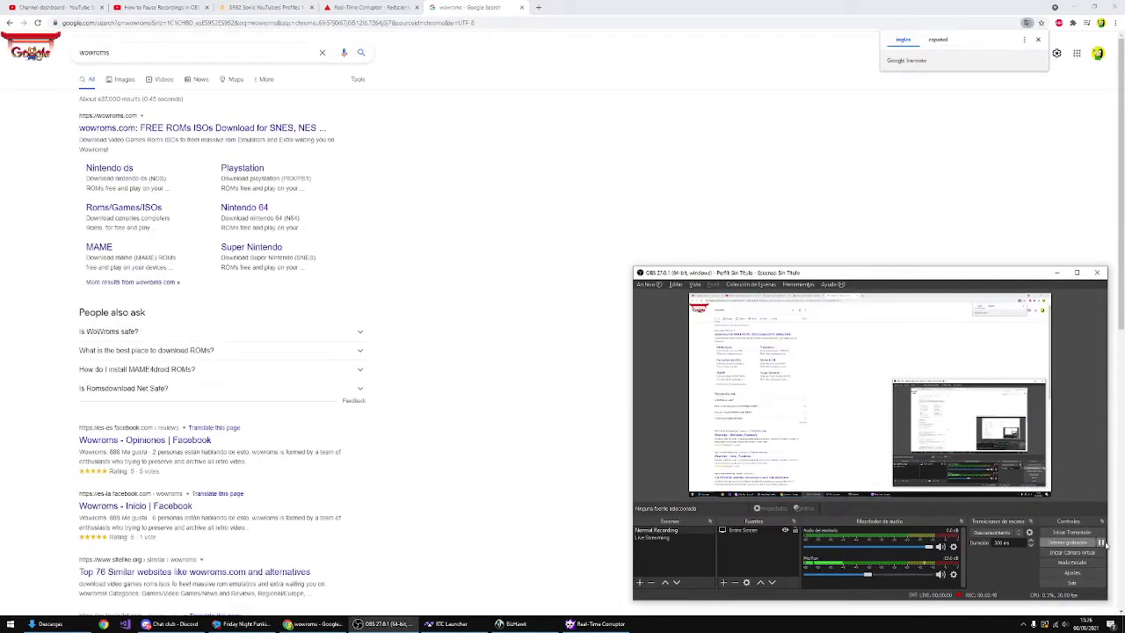
left_click(226, 483)
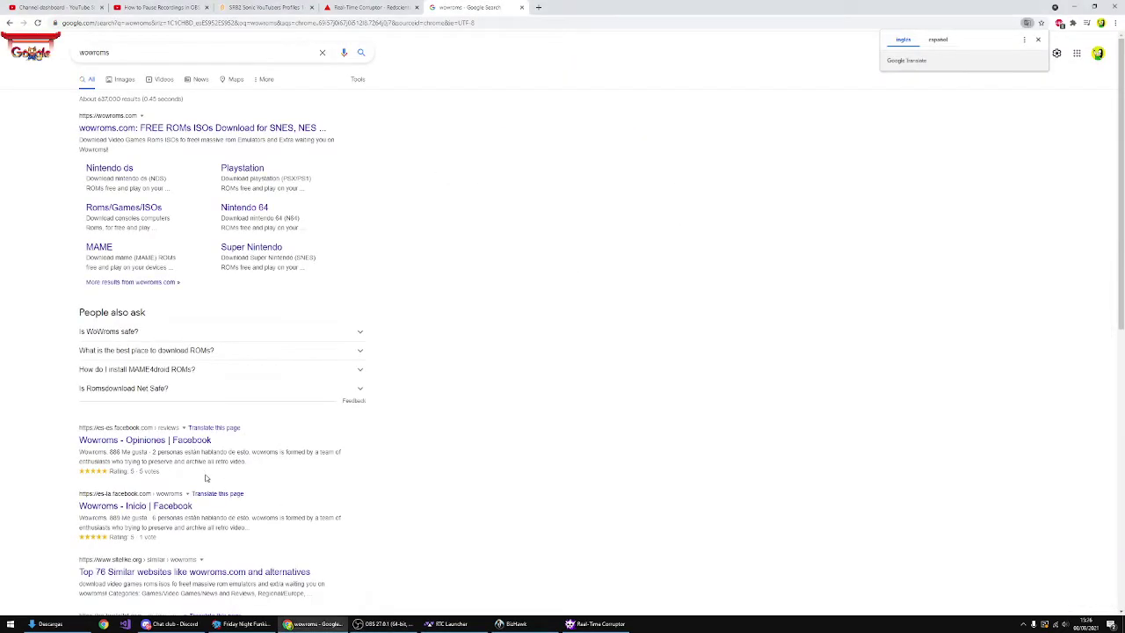
left_click(233, 130)
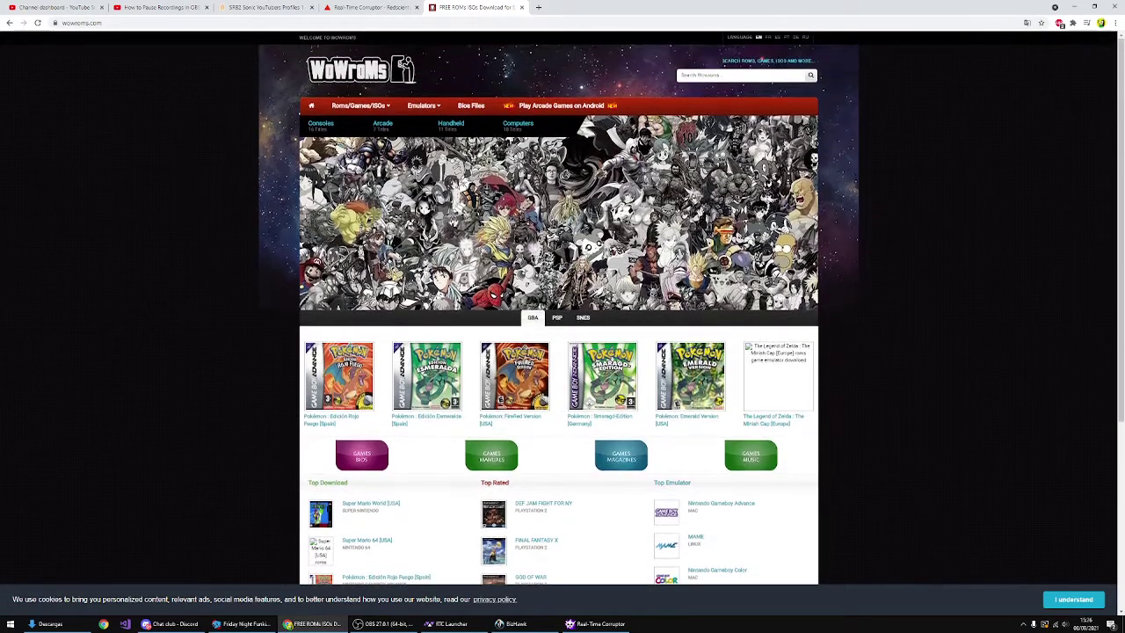
Step: Switch from the wowroms.com pages to OBS and pause the screen recording, twice in all
key("alt+Tab")
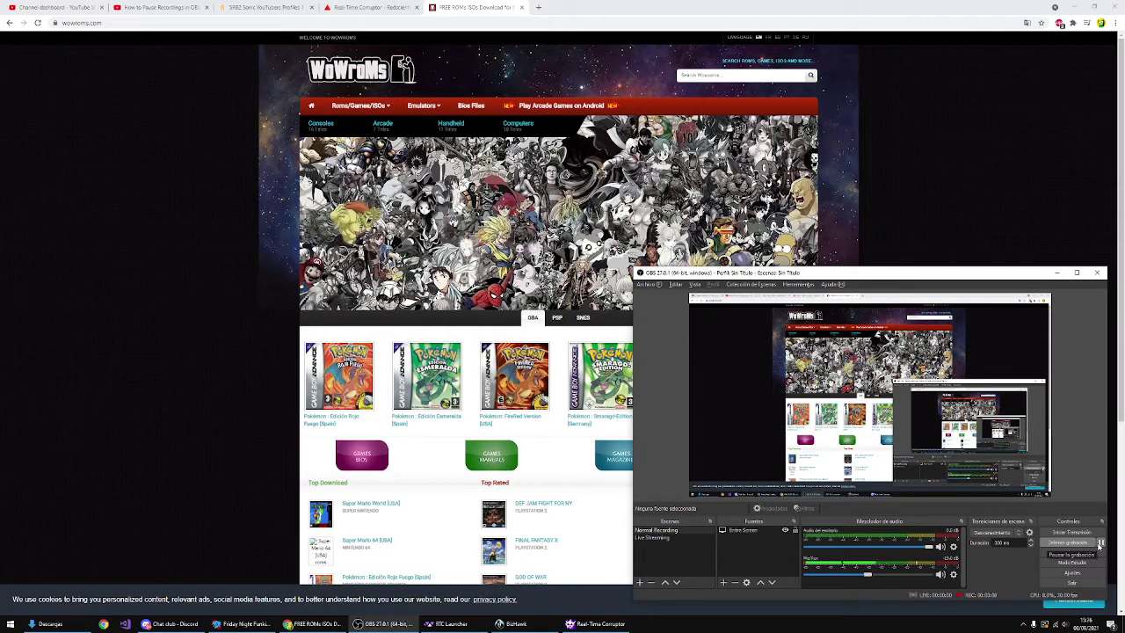
left_click(1101, 542)
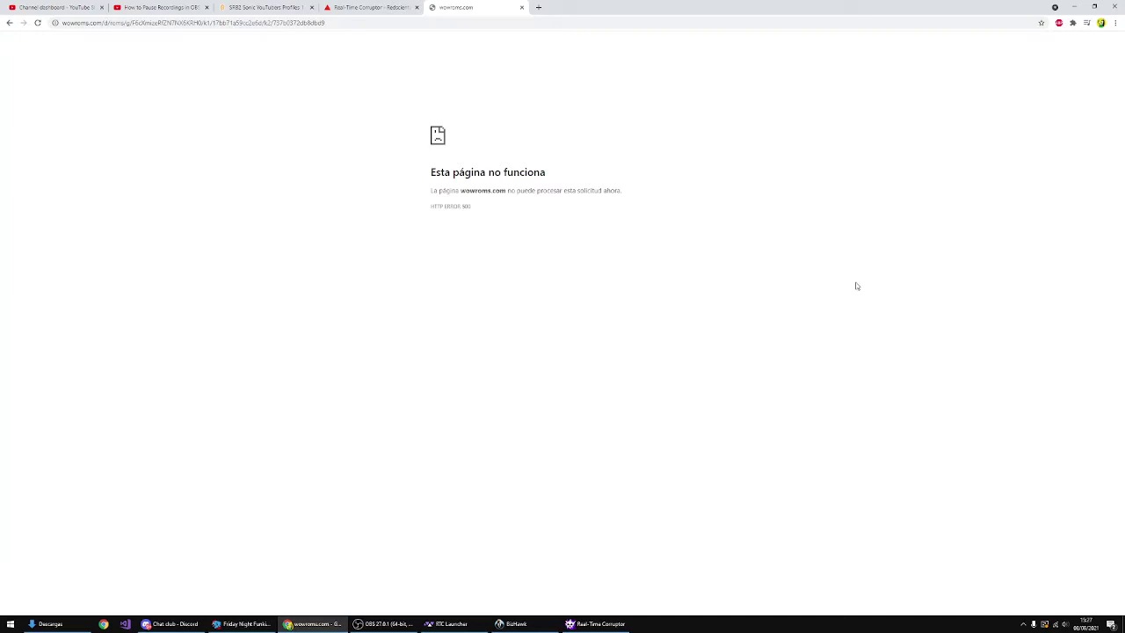
key("alt+Tab")
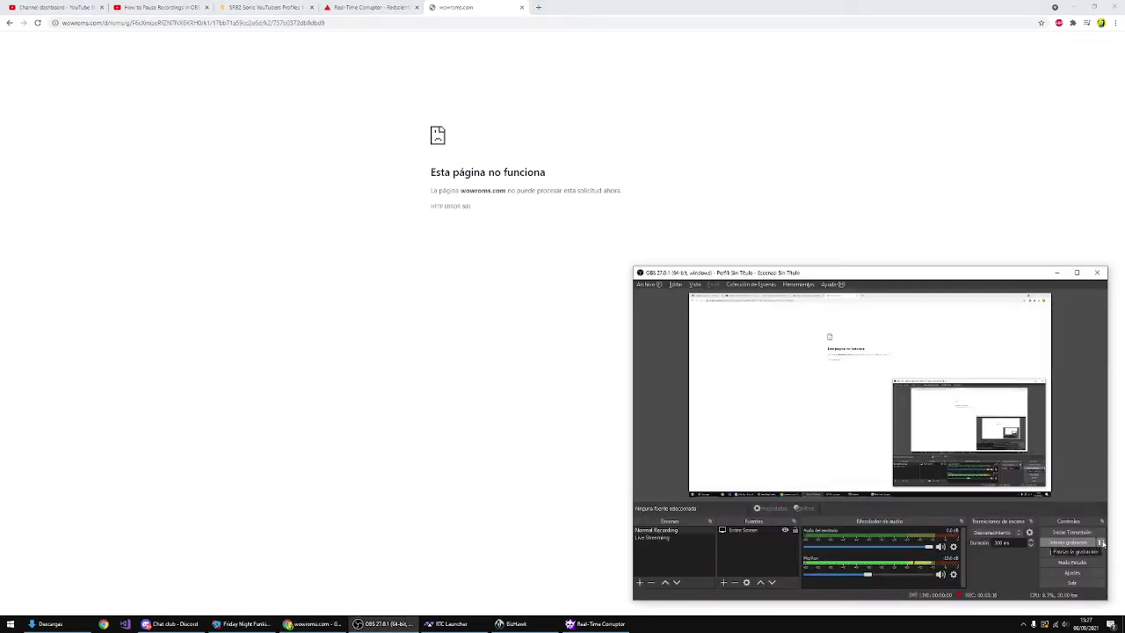
left_click(1101, 543)
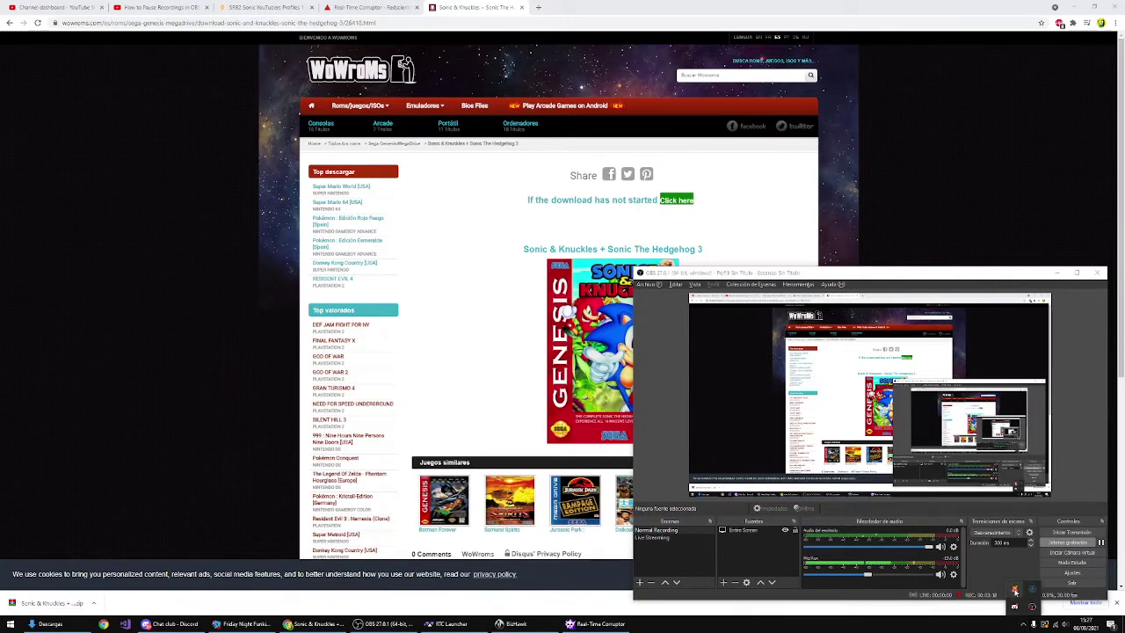
Step: Enable all Avast shields and pause the OBS recording
right_click(1015, 591)
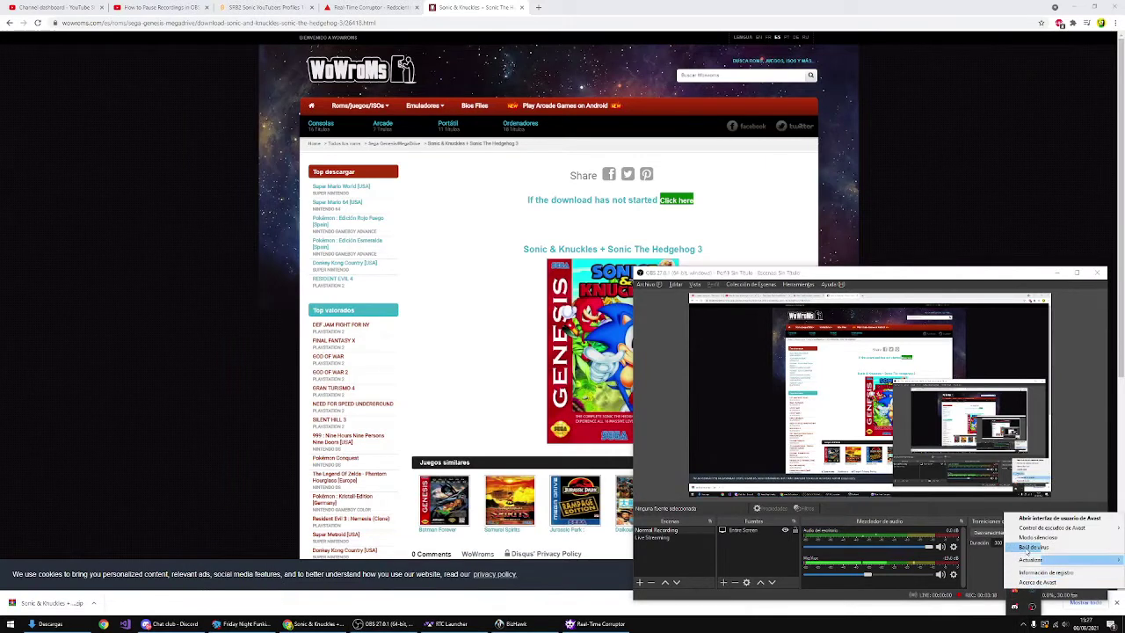
mouse_move(1043, 530)
left_click(949, 527)
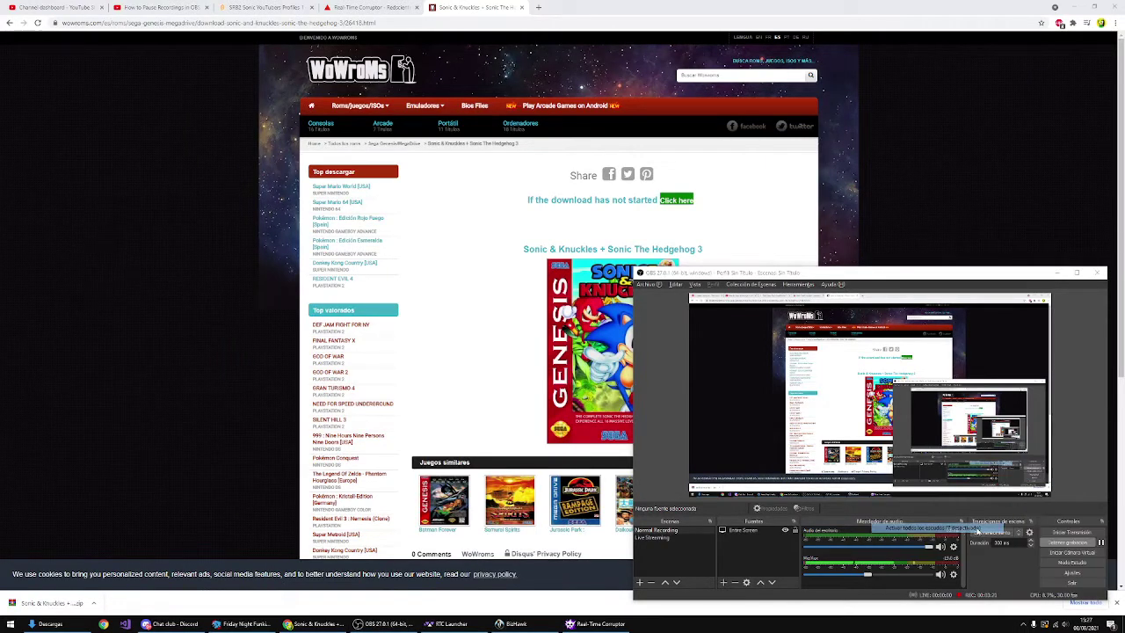
left_click(1100, 543)
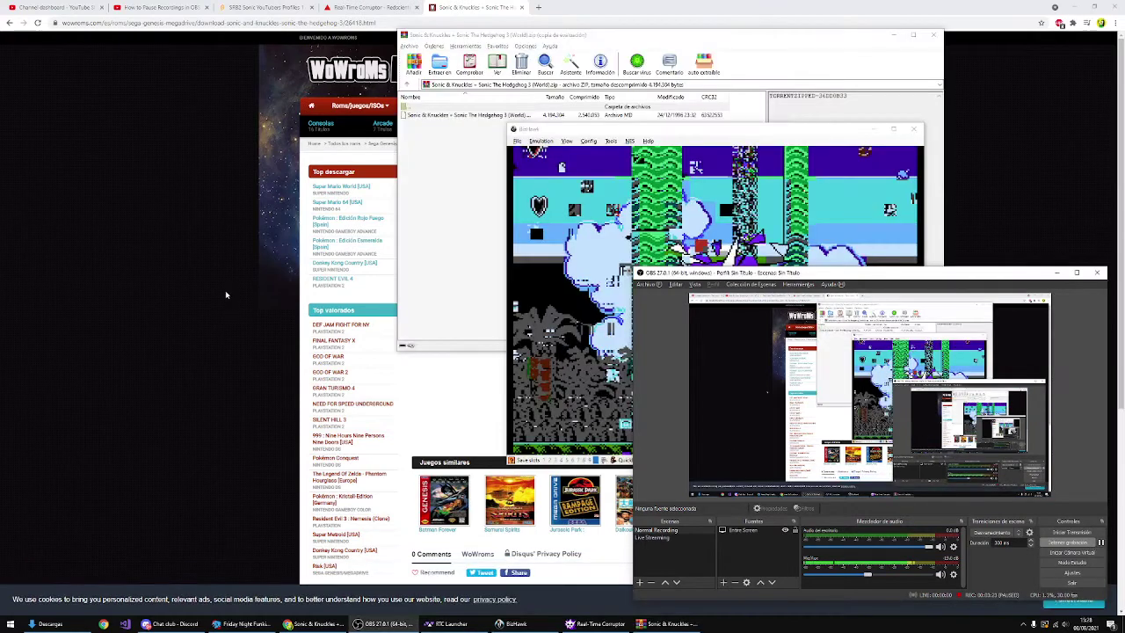
Step: Load the Sonic & Knuckles + Sonic The Hedgehog 3 ROM from its archive into BizHawk, and switch to the Real-Time Corruptor window
left_click(508, 196)
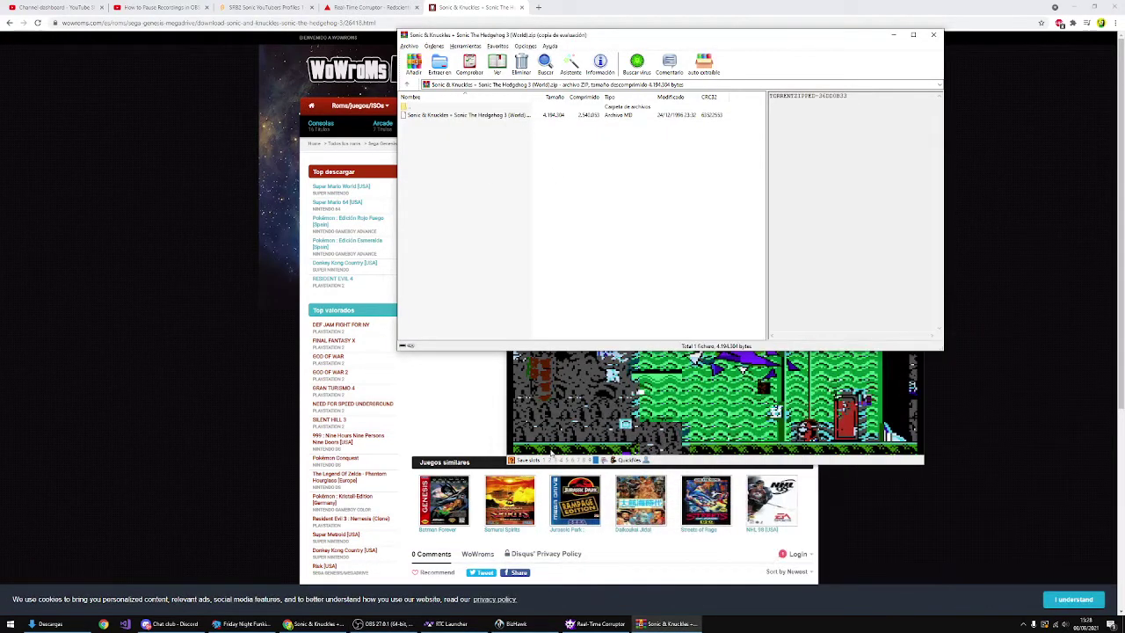
left_click(452, 117)
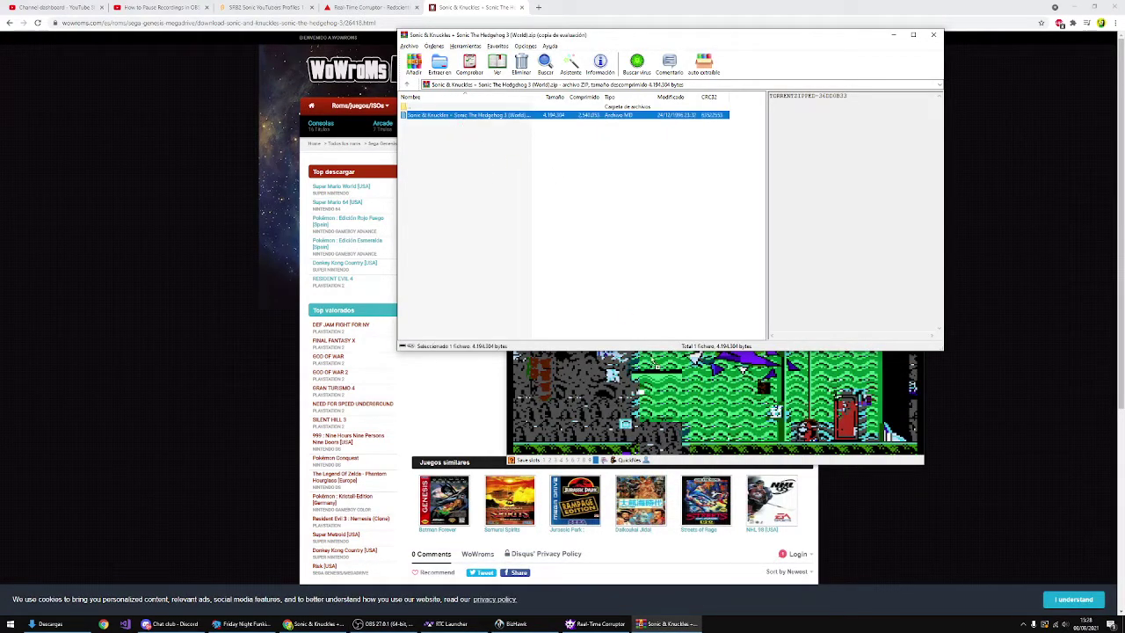
left_click(894, 36)
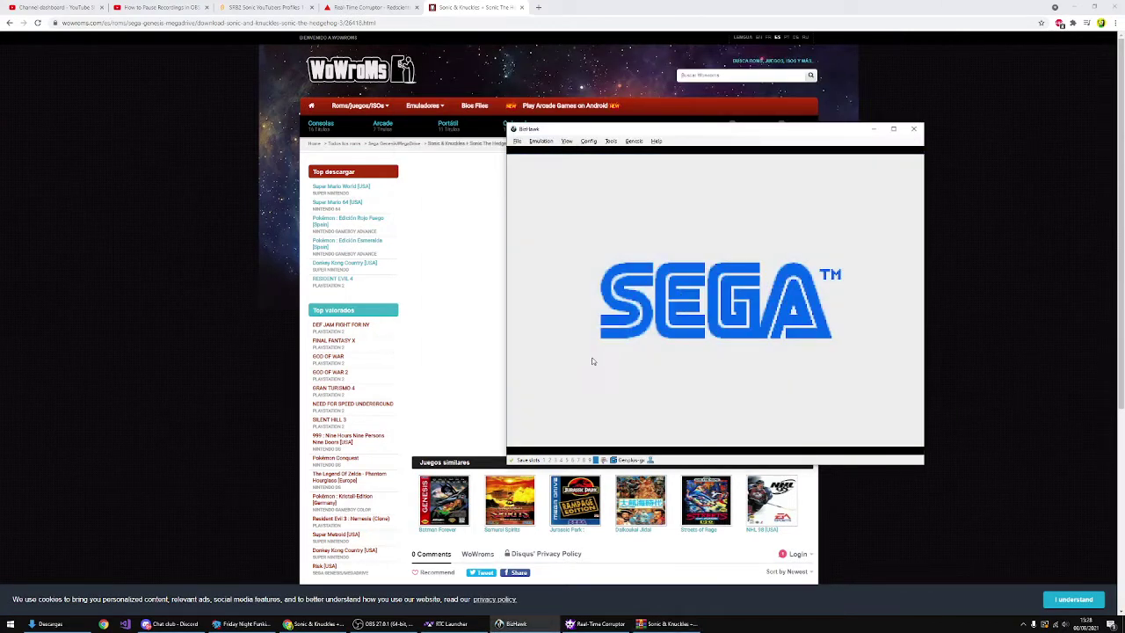
key("alt+Tab")
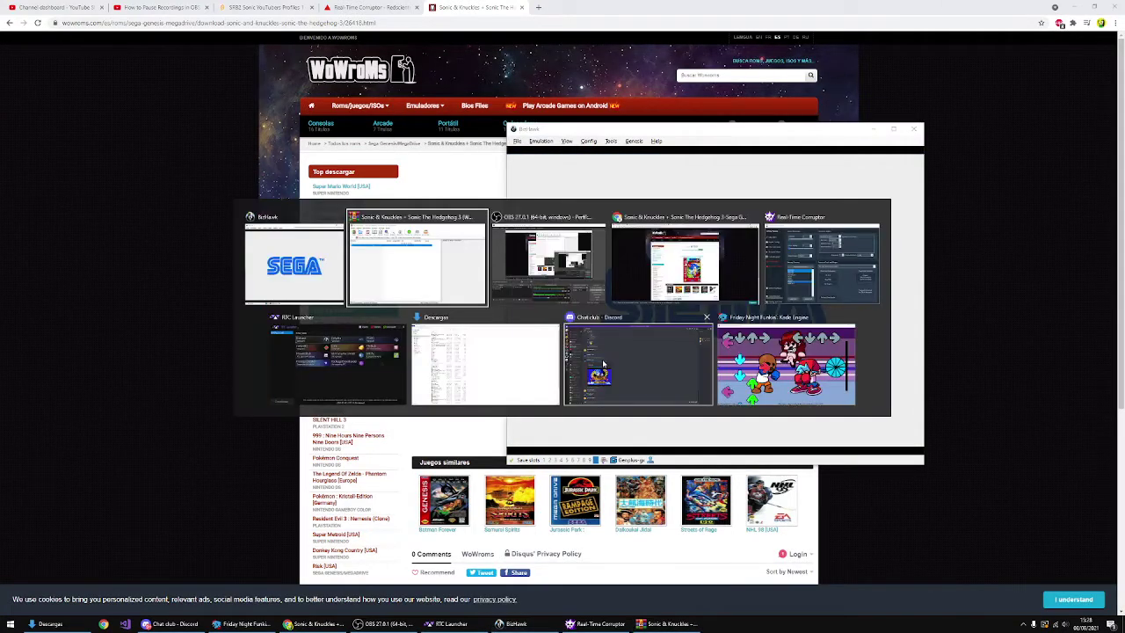
key("alt+Tab")
key("alt+Tab")
key("alt+Tab")
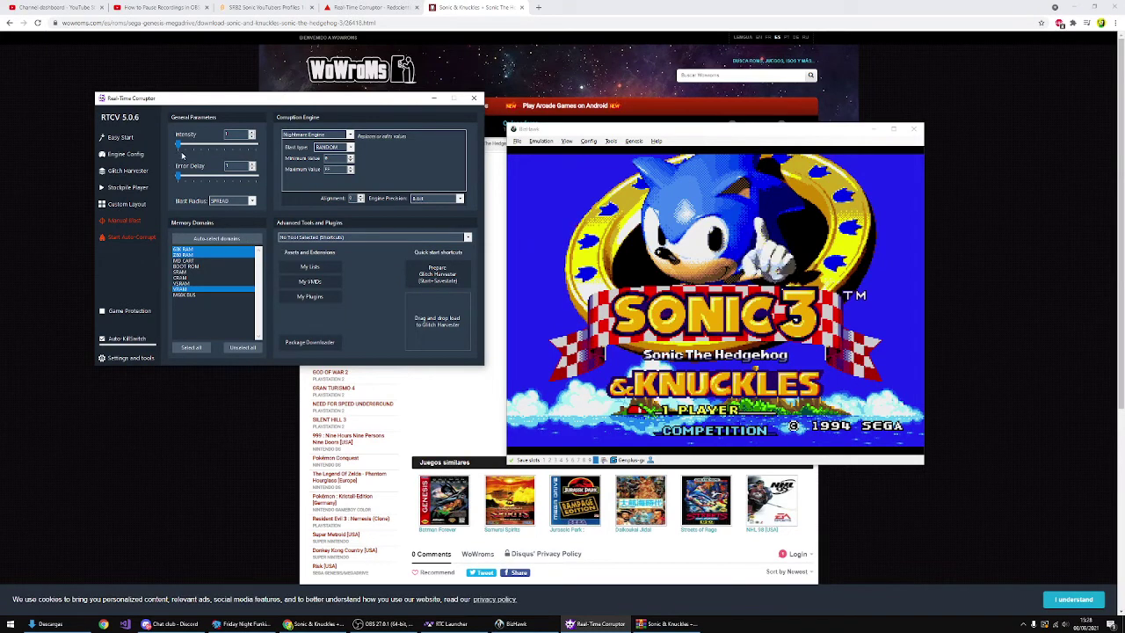
Step: Try out higher Intensity and Error Delay values, return both to 1, and reselect SPREAD as the Blast Radius
left_click(179, 146)
left_click_drag(179, 146, 182, 149)
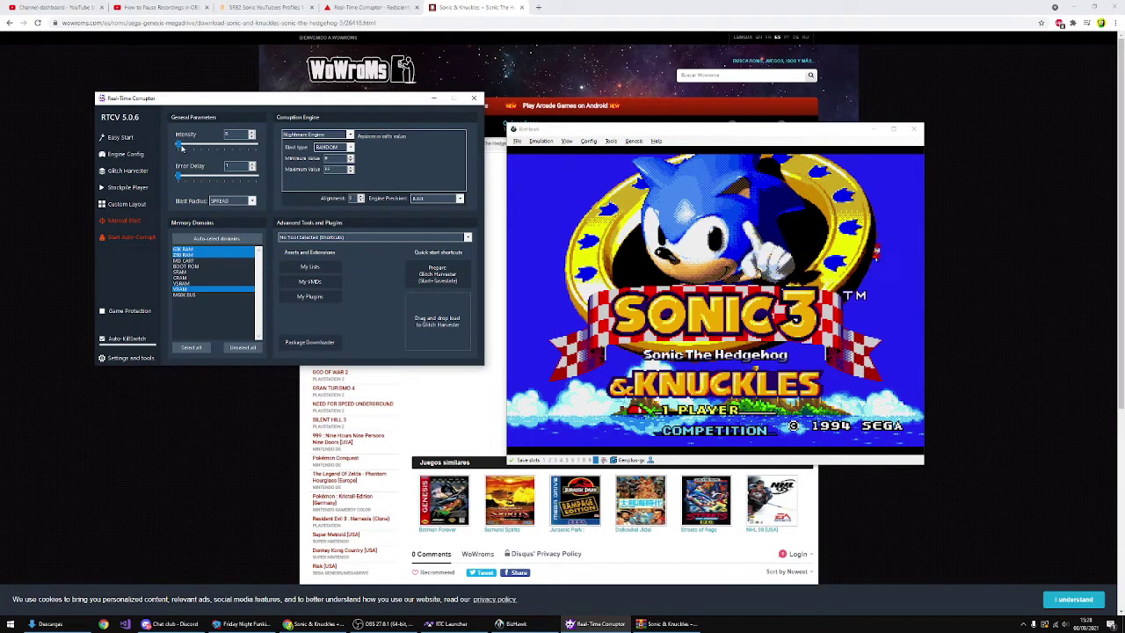
left_click(184, 178)
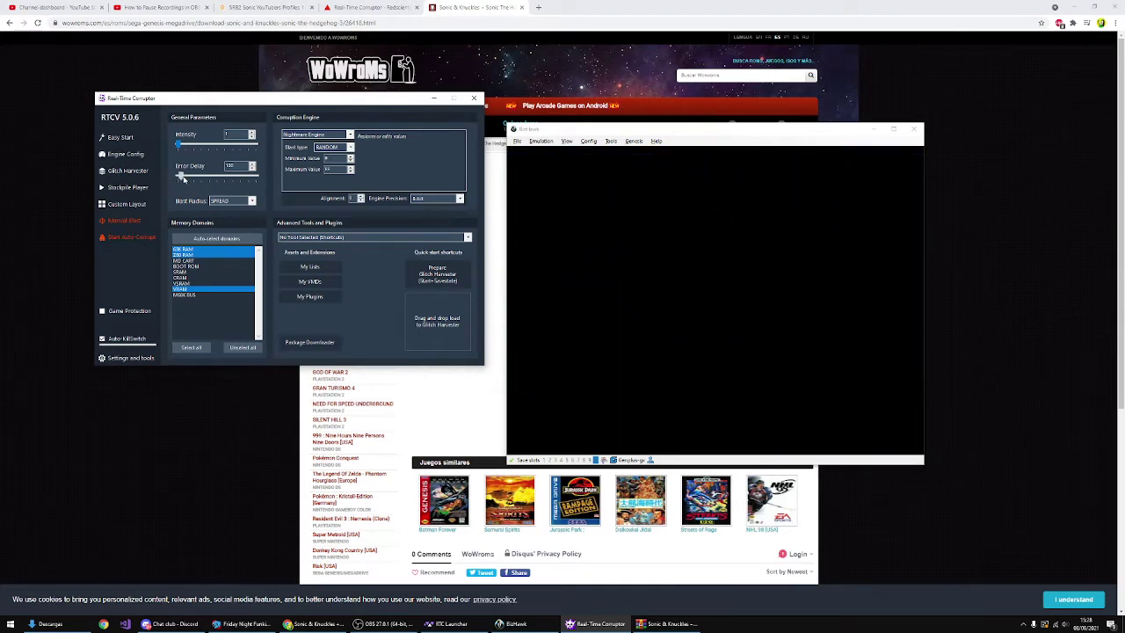
left_click_drag(181, 178, 179, 177)
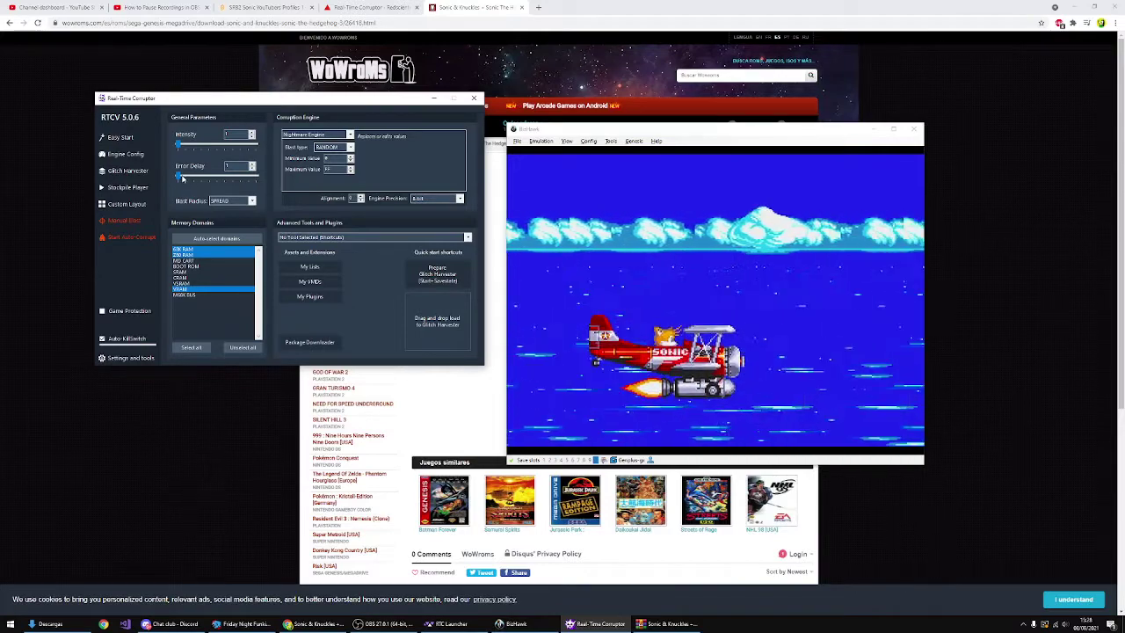
left_click(180, 175)
left_click_drag(179, 175, 177, 176)
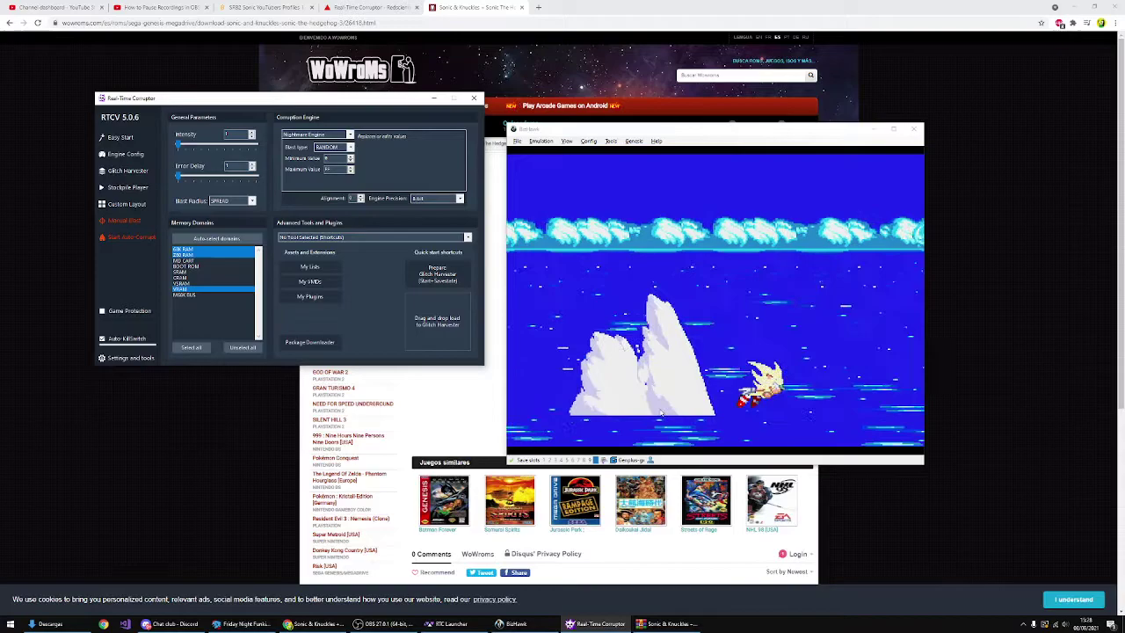
left_click(231, 200)
left_click(224, 209)
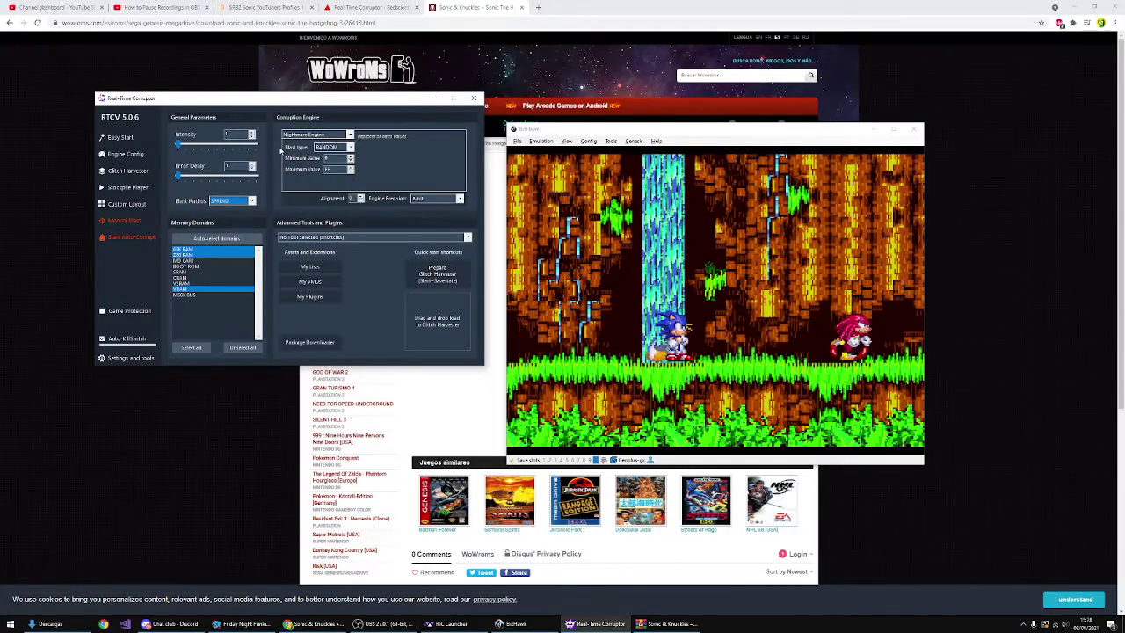
Step: Try the Distortion Engine as the corruption engine, and switch back to the Nightmare Engine
left_click(307, 135)
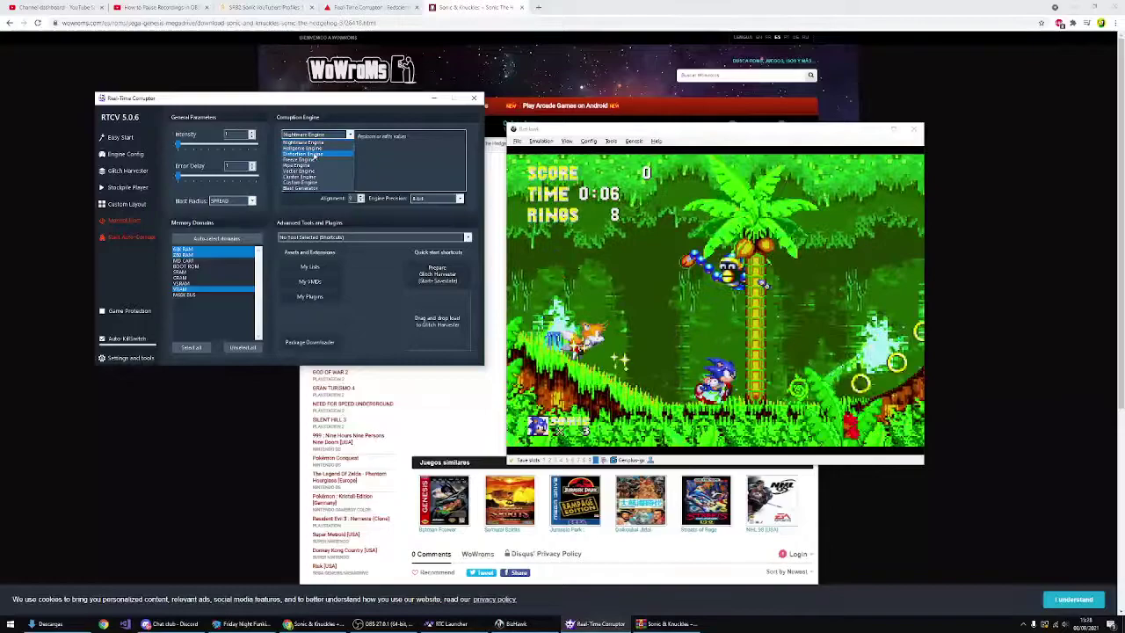
left_click(307, 154)
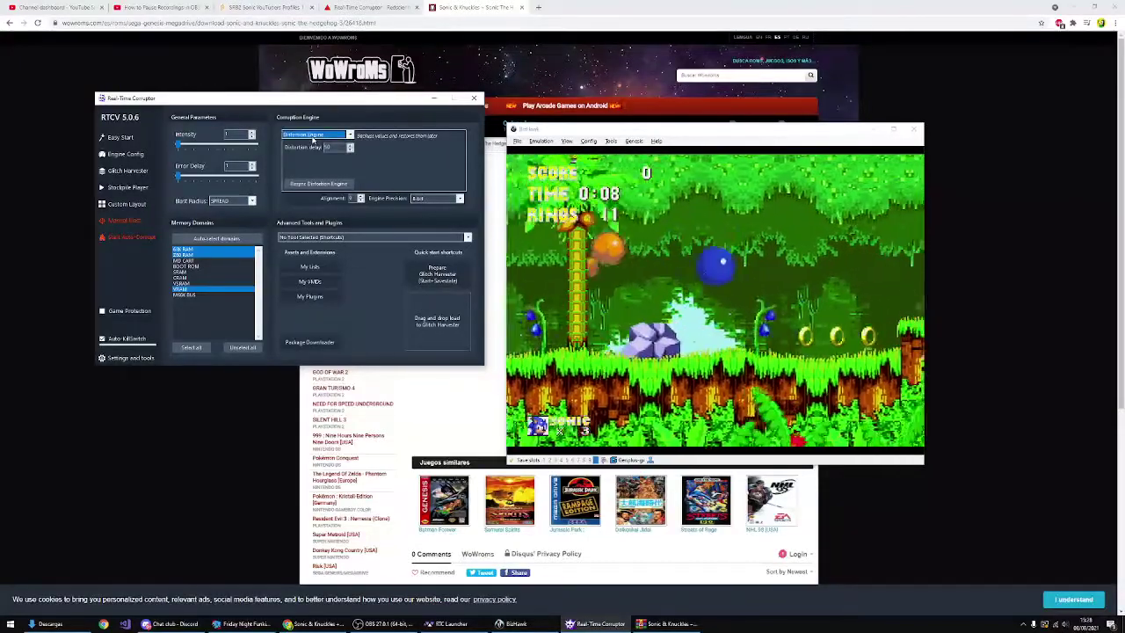
left_click(313, 136)
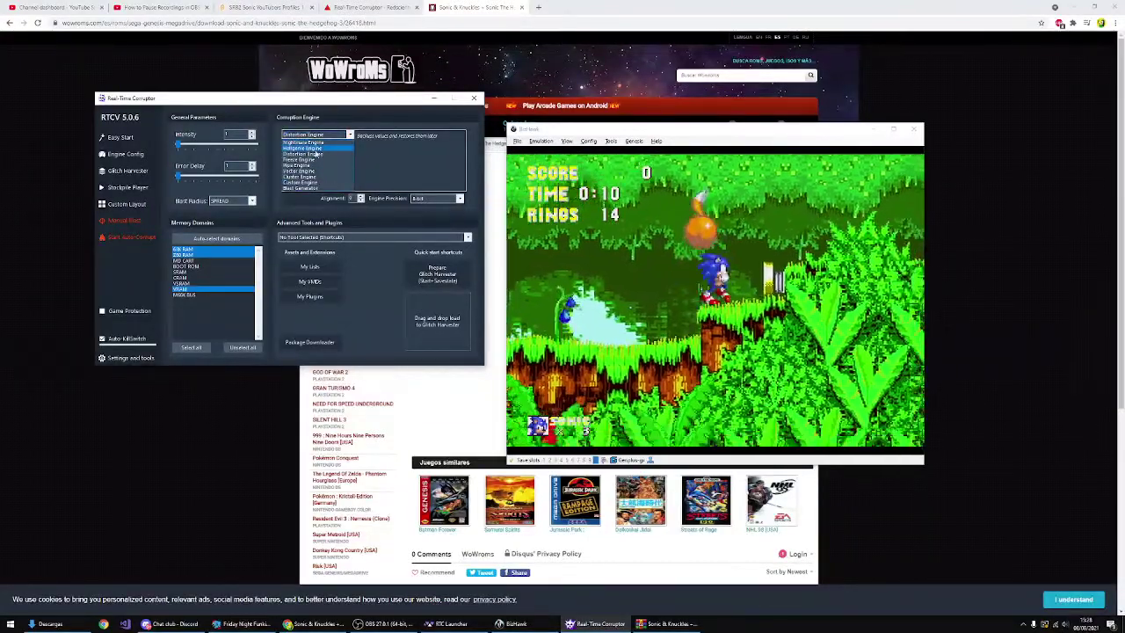
left_click(304, 143)
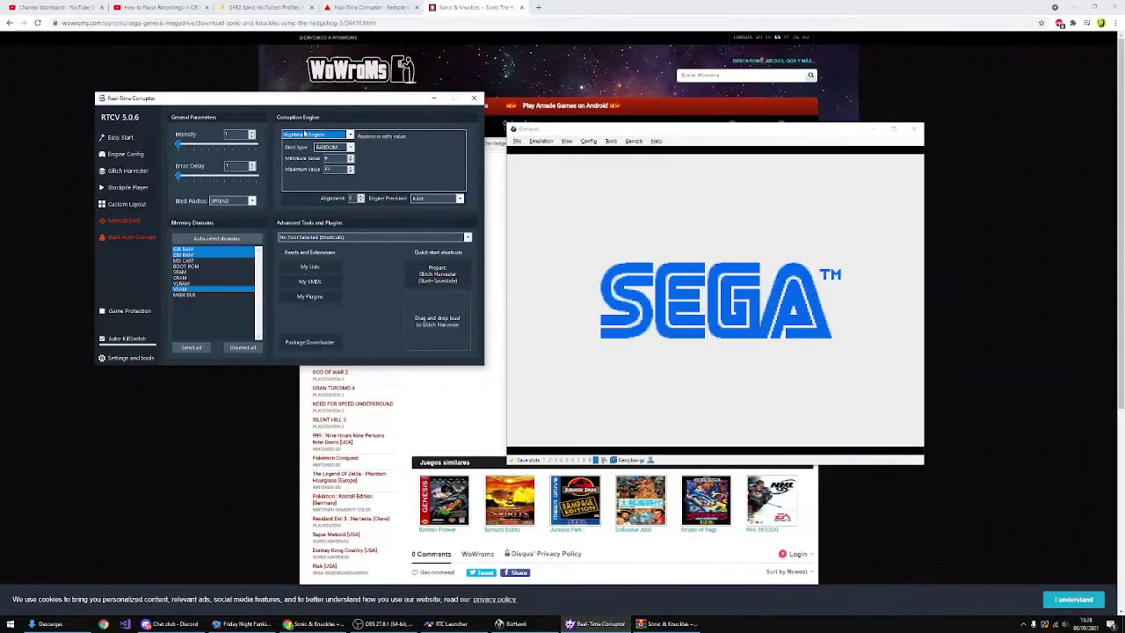
left_click(308, 136)
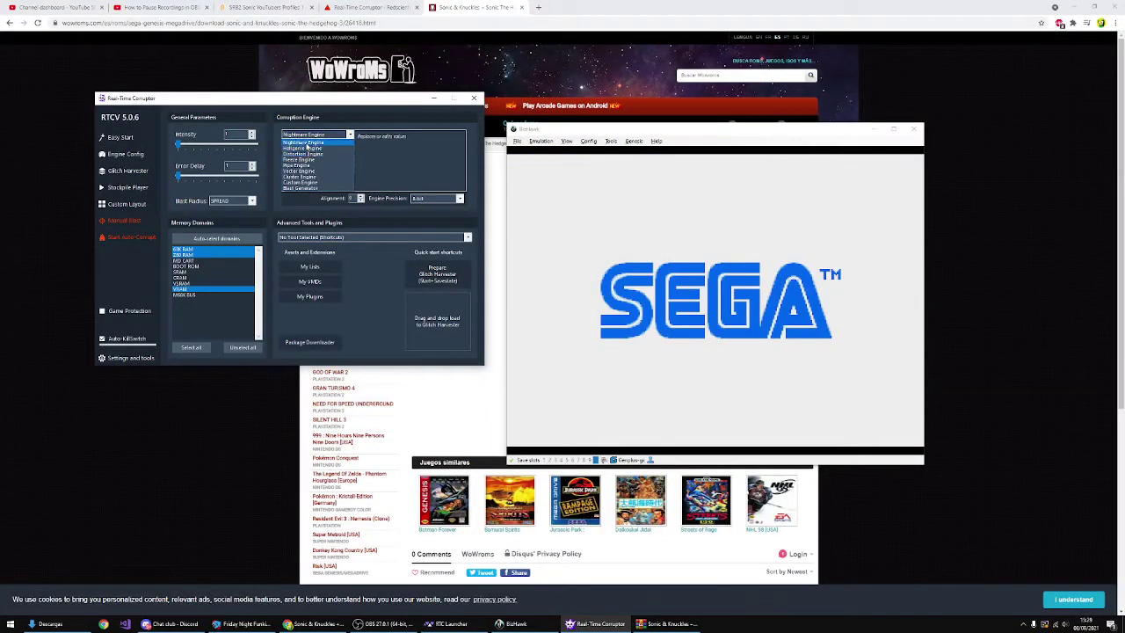
left_click(304, 142)
Step: Raise the Intensity and Error Delay slightly above their minimum, and start auto-corrupting the running game
left_click_drag(178, 145, 182, 179)
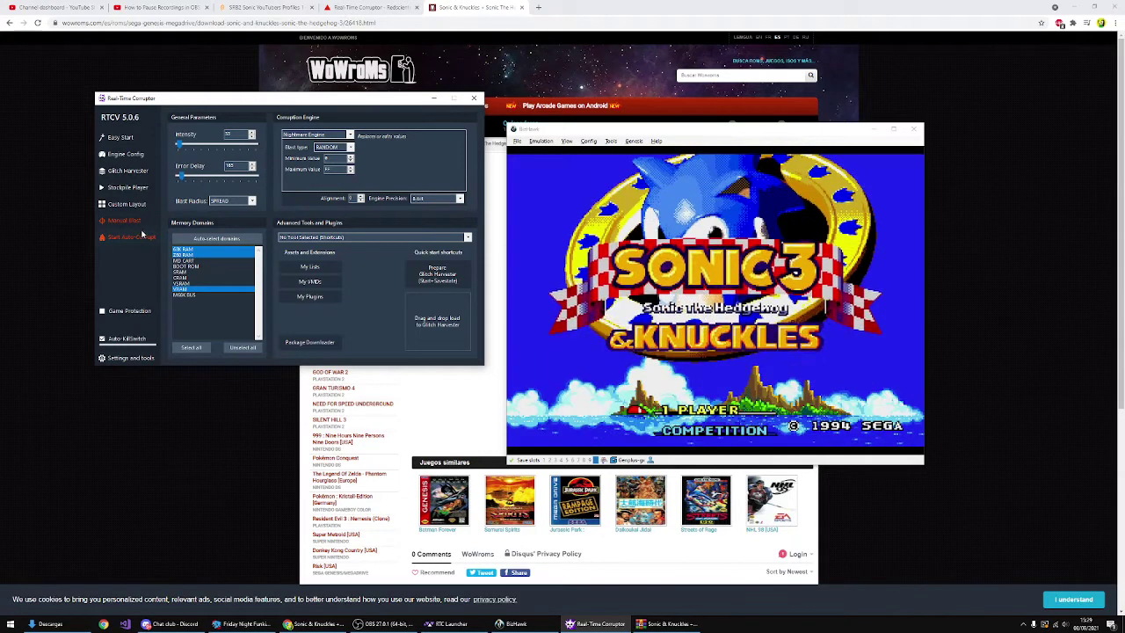
left_click(132, 237)
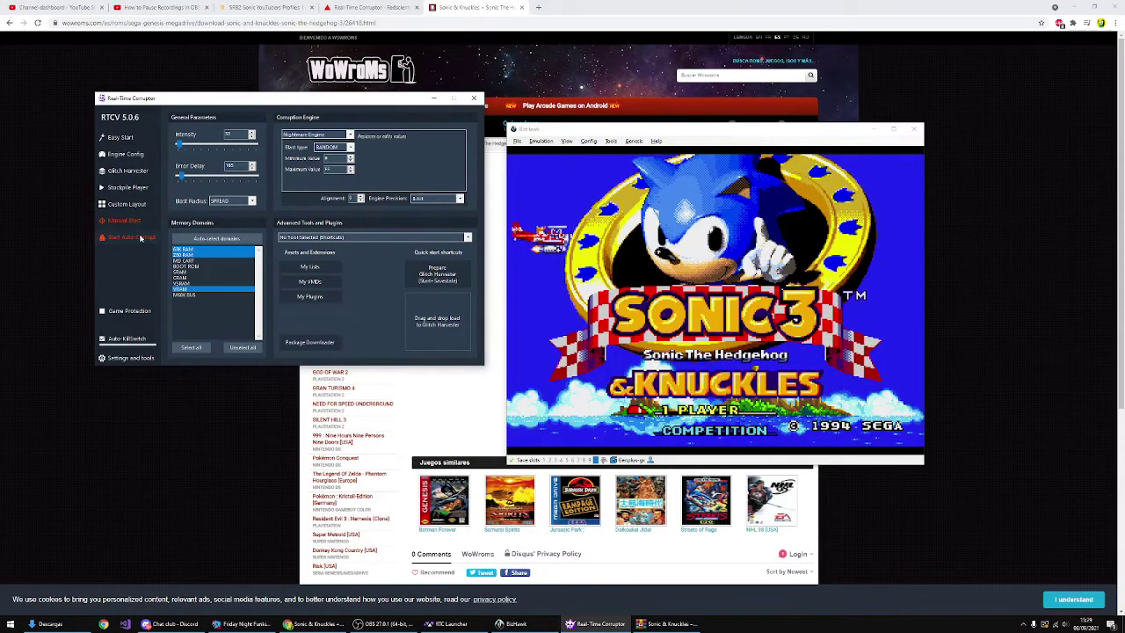
left_click(825, 341)
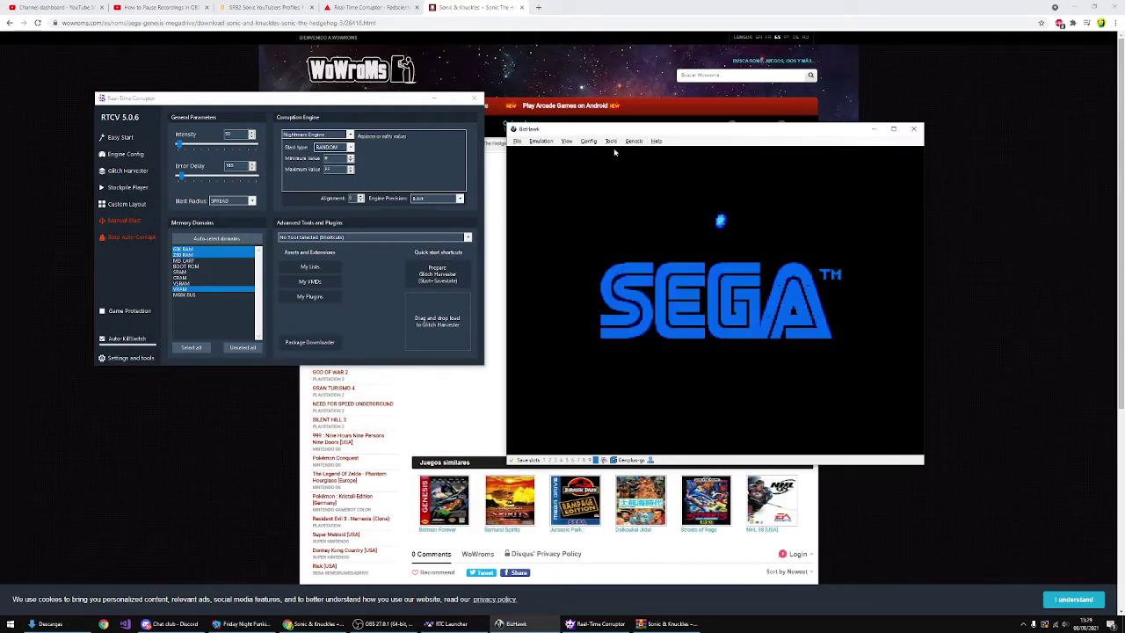
Step: Try assigning Backspace as the Rewind hotkey in BizHawk's hotkey configuration, and close it without saving
left_click(588, 140)
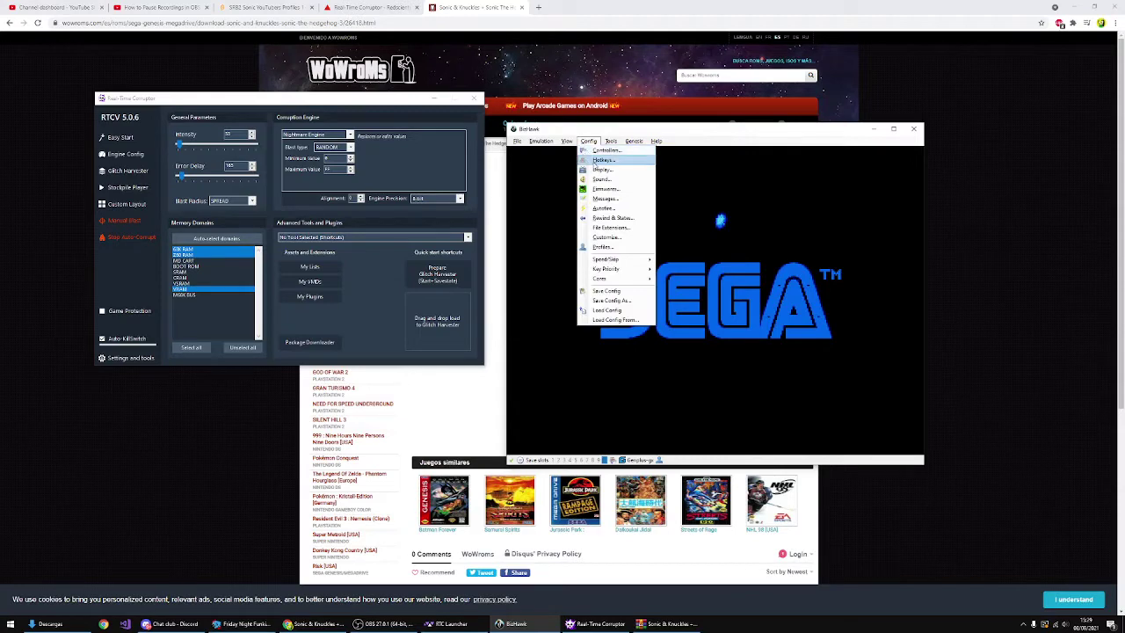
left_click(595, 160)
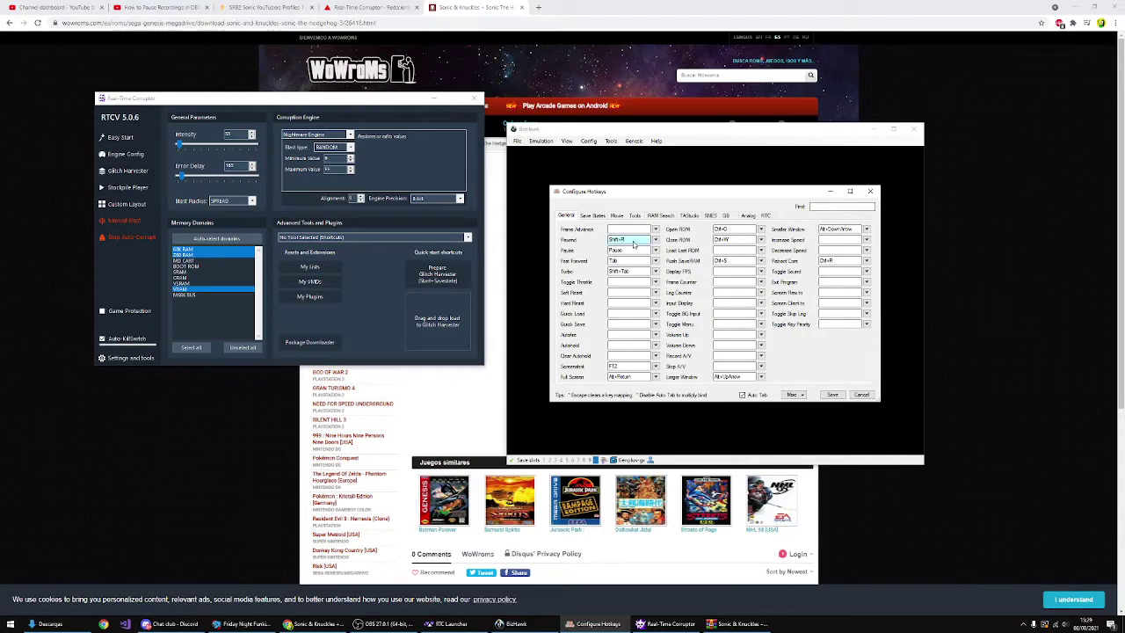
left_click(632, 244)
key("BackSpace")
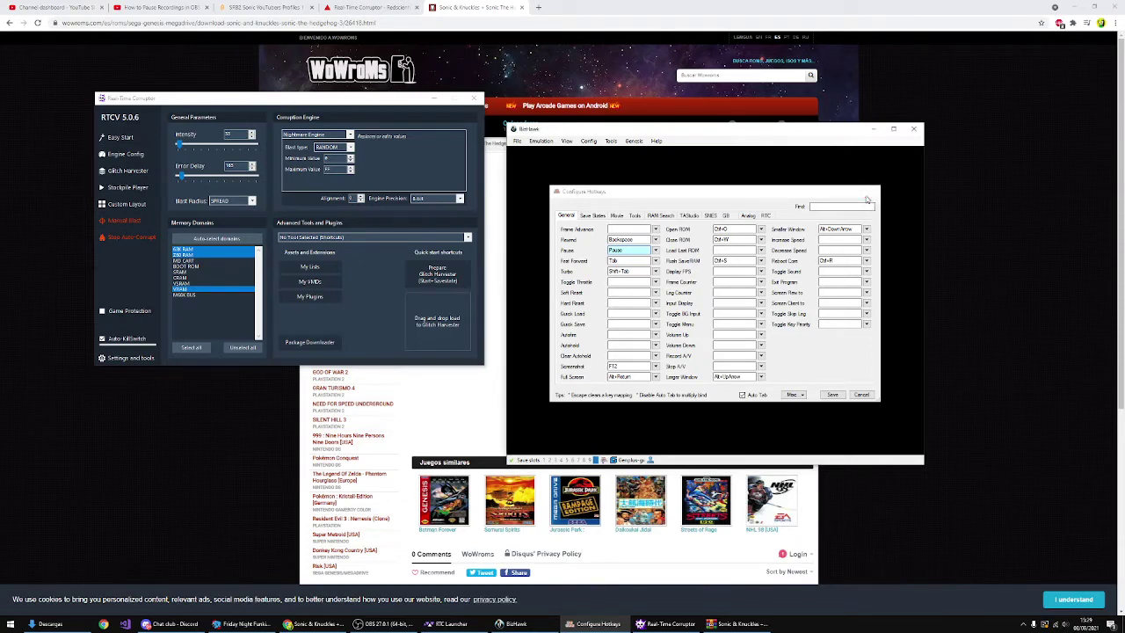
left_click(869, 195)
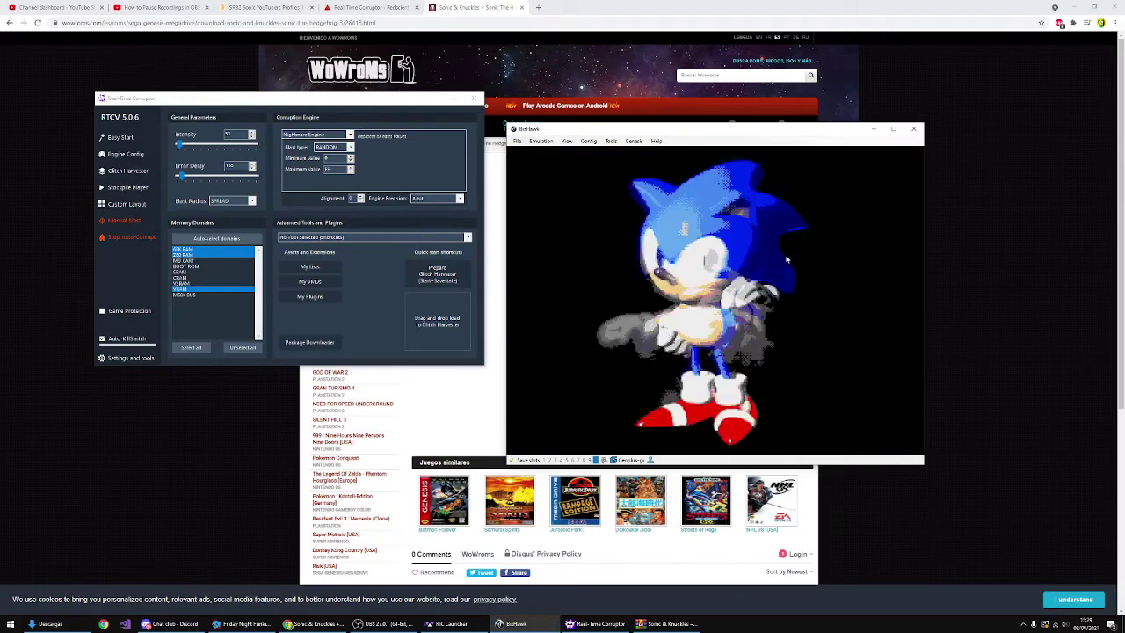
Step: Start a one-player game from the title screen using the No Save slot on the Data Select screen
key("Return")
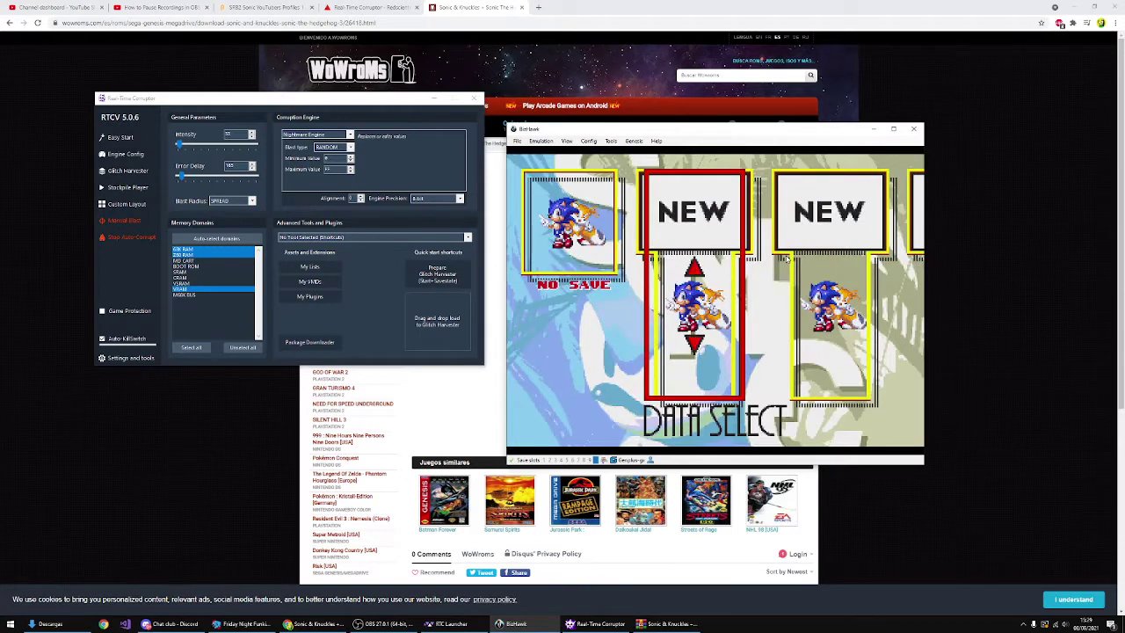
key("Left")
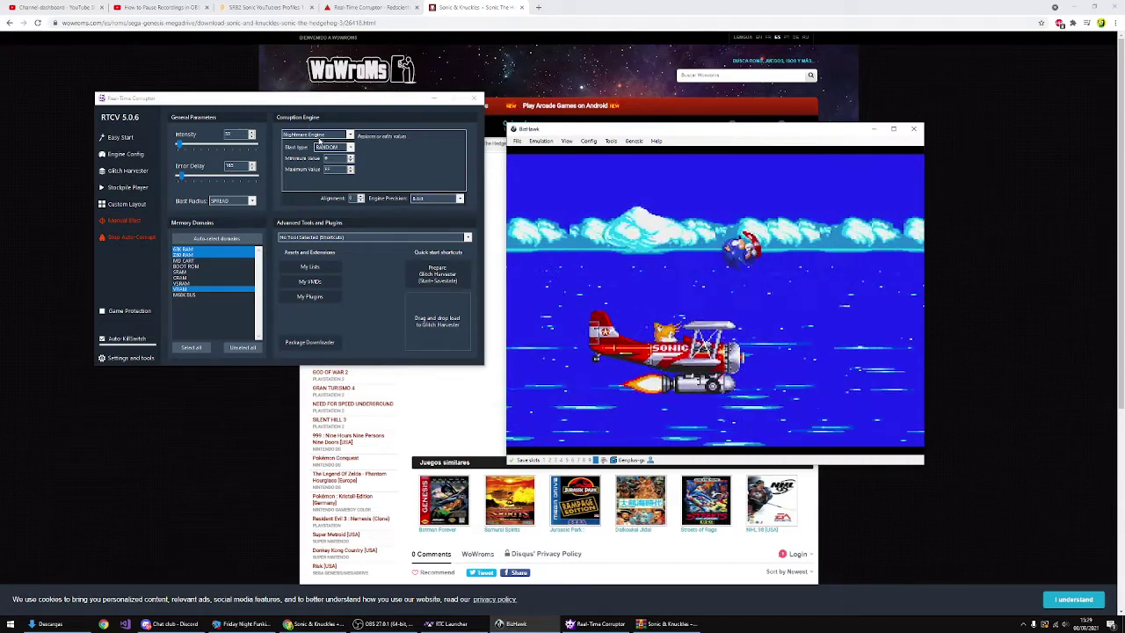
Step: Lower the Error Delay while the game is being auto-corrupted, and switch to OBS
left_click(181, 178)
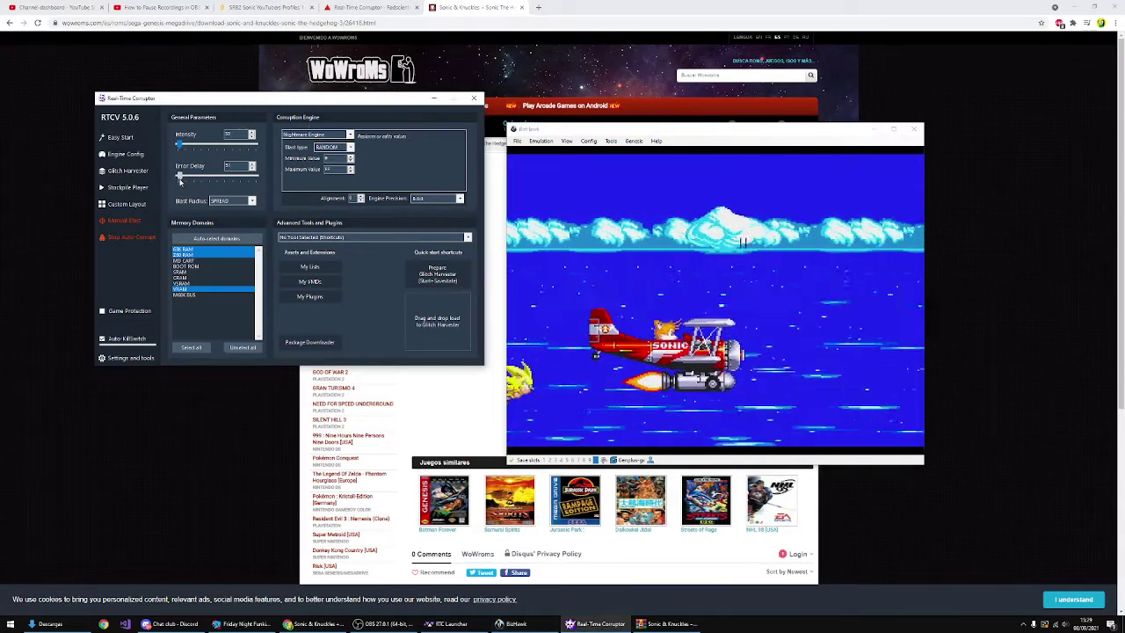
left_click(879, 252)
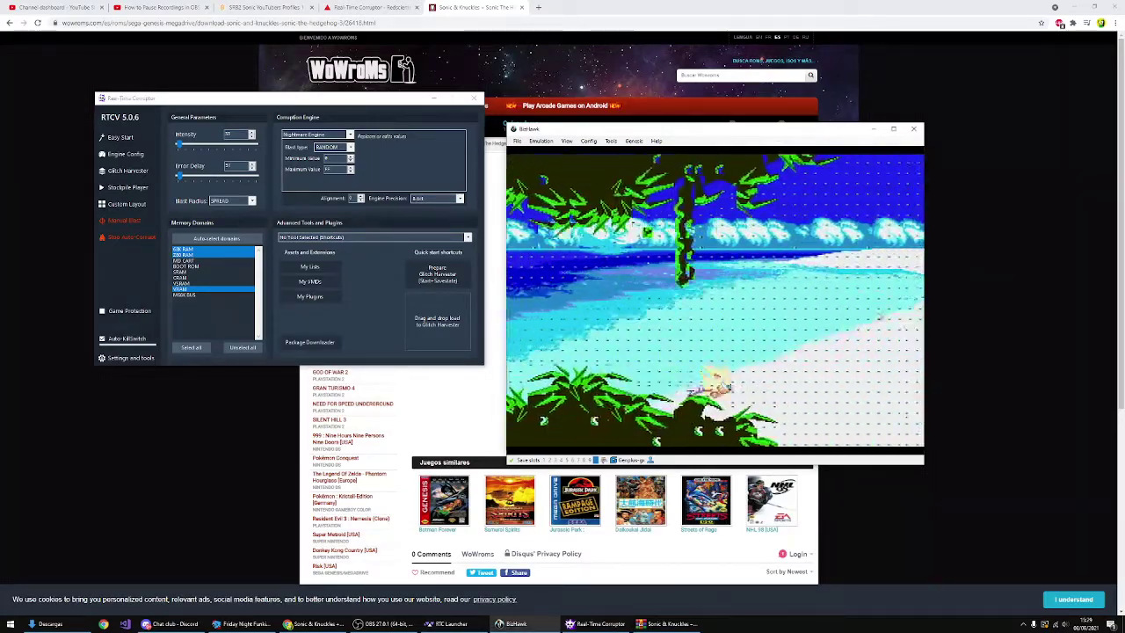
key("alt+Tab")
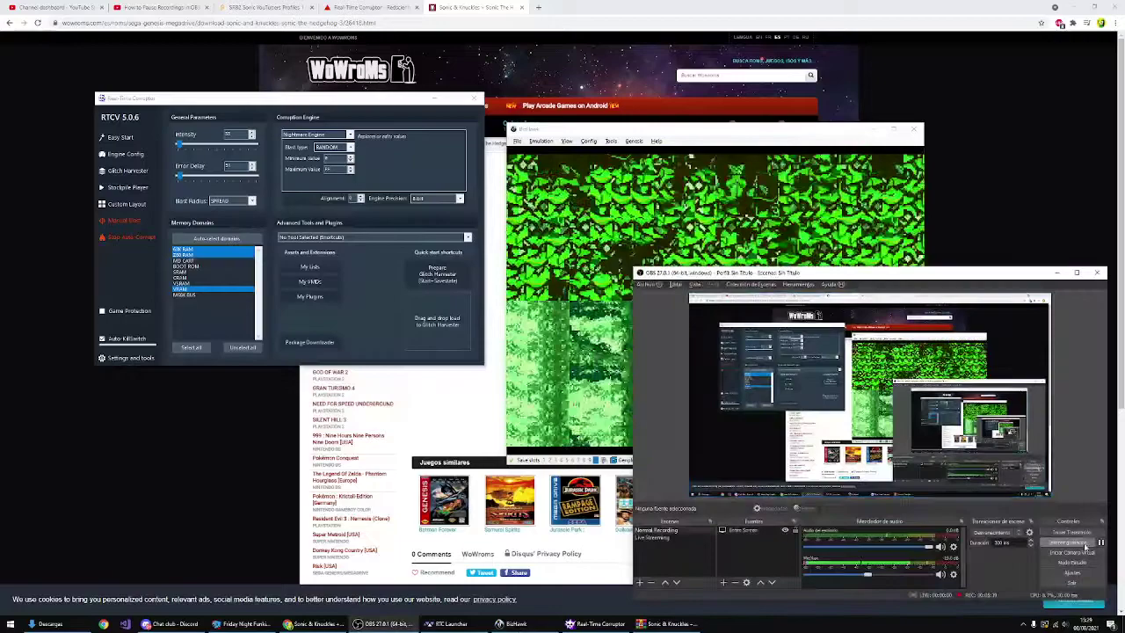